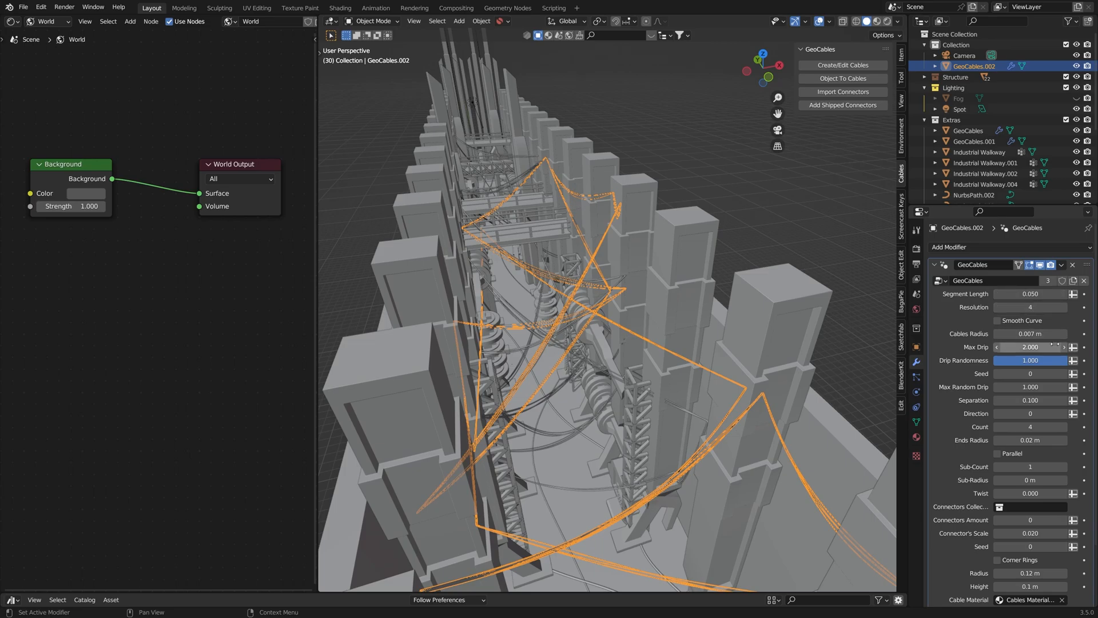
- Set the cable bundle's Cables Radius to 0.057 m and its Count to 13
{"action": "mouse_move", "coordinate": [1043, 334]}
{"action": "left_mouse_down"}
{"action": "mouse_move", "coordinate": [1069, 334]}
{"action": "mouse_move", "coordinate": [1050, 334]}
{"action": "left_mouse_up"}
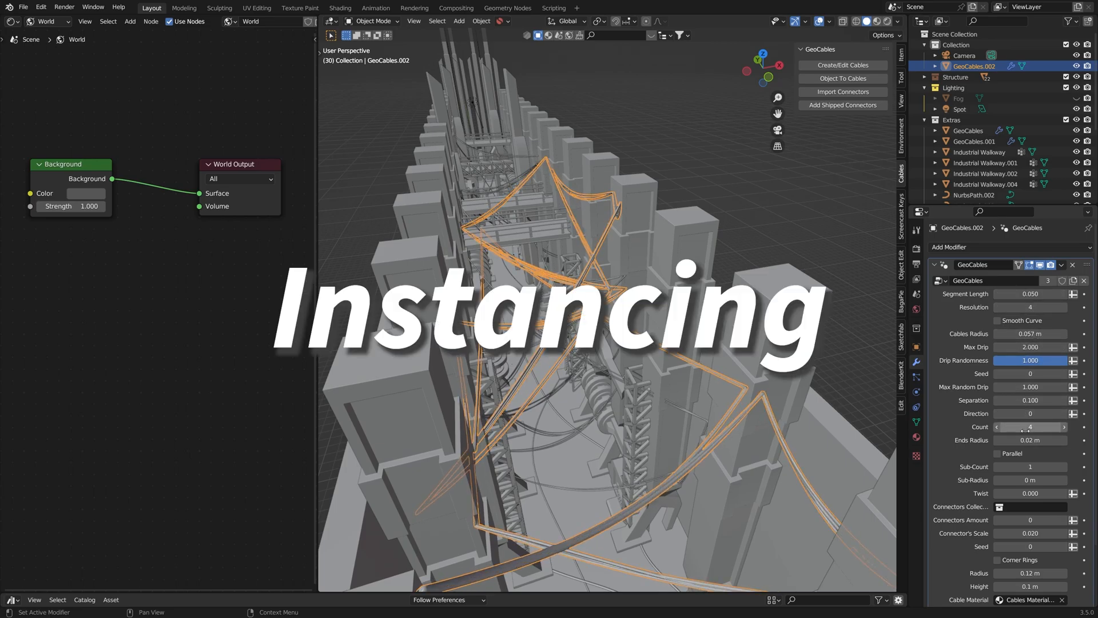
{"action": "left_click_drag", "start_coordinate": [1029, 428], "coordinate": [1058, 428]}
{"action": "key", "text": "alt+a"}
{"action": "middle_click_drag", "start_coordinate": [880, 406], "coordinate": [866, 373]}
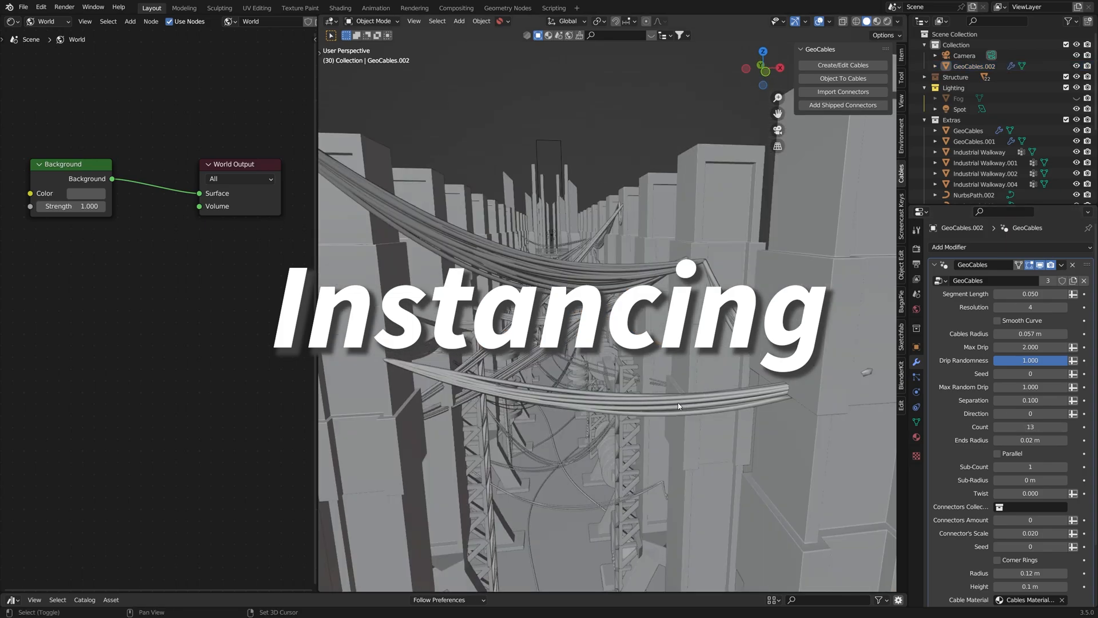
{"action": "scroll", "coordinate": [866, 372], "scroll_direction": "down", "scroll_amount": 6}
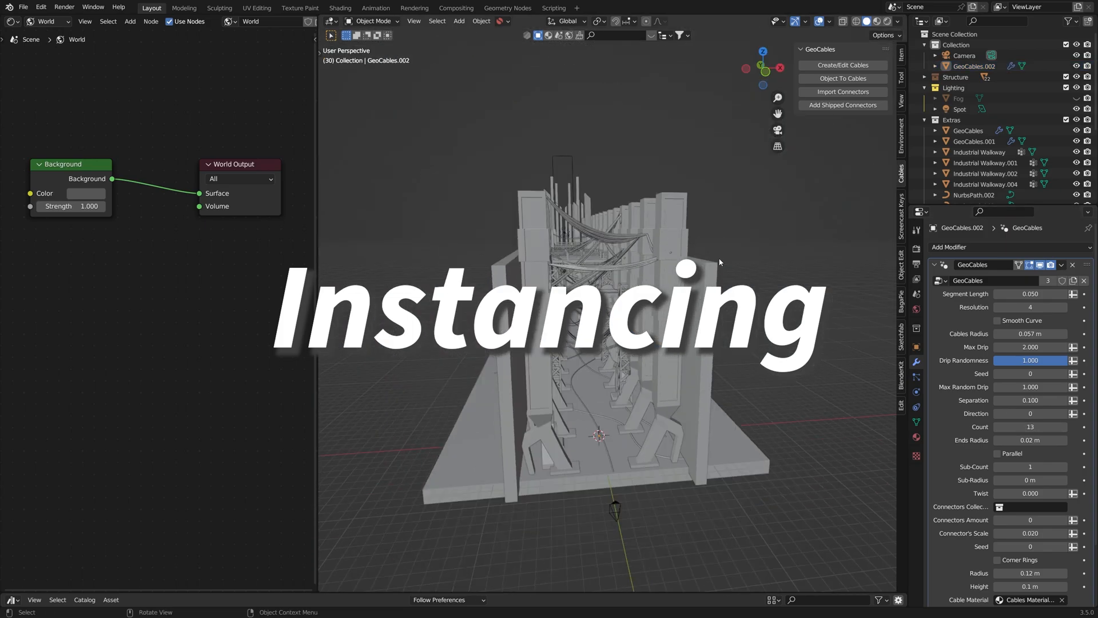
- Unhide the Fog object, preview the cable scene in rendered shading, and save the file
{"action": "left_click", "coordinate": [1076, 99]}
{"action": "middle_click_drag", "start_coordinate": [686, 306], "coordinate": [661, 334]}
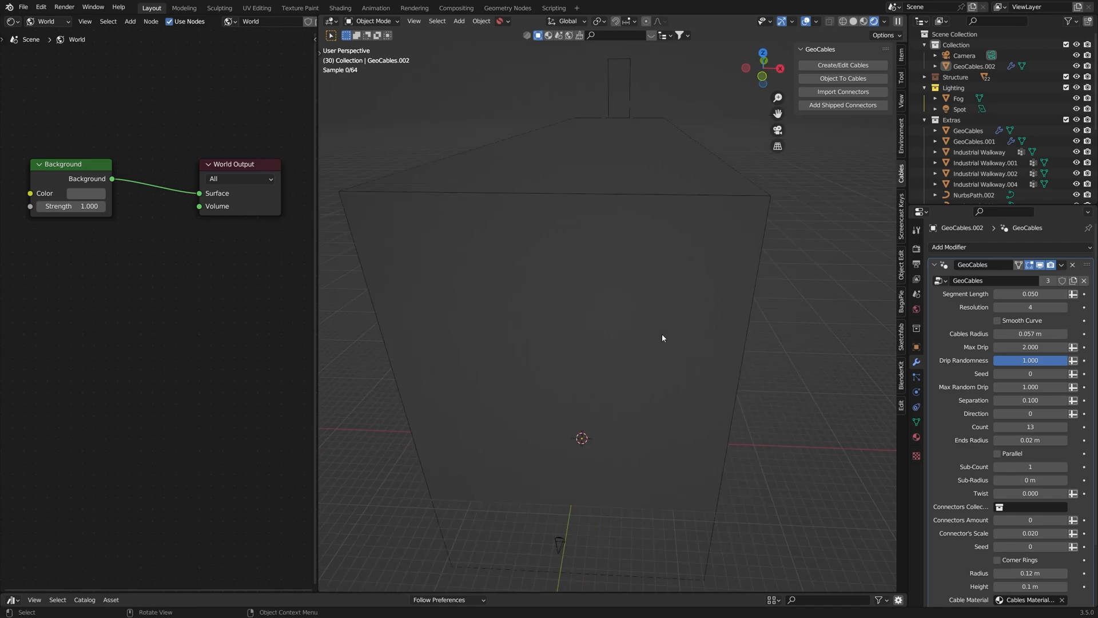
{"action": "scroll", "coordinate": [649, 329], "scroll_direction": "up", "scroll_amount": 6}
{"action": "scroll", "coordinate": [602, 305], "scroll_direction": "down", "scroll_amount": 6}
{"action": "left_click", "coordinate": [561, 258]}
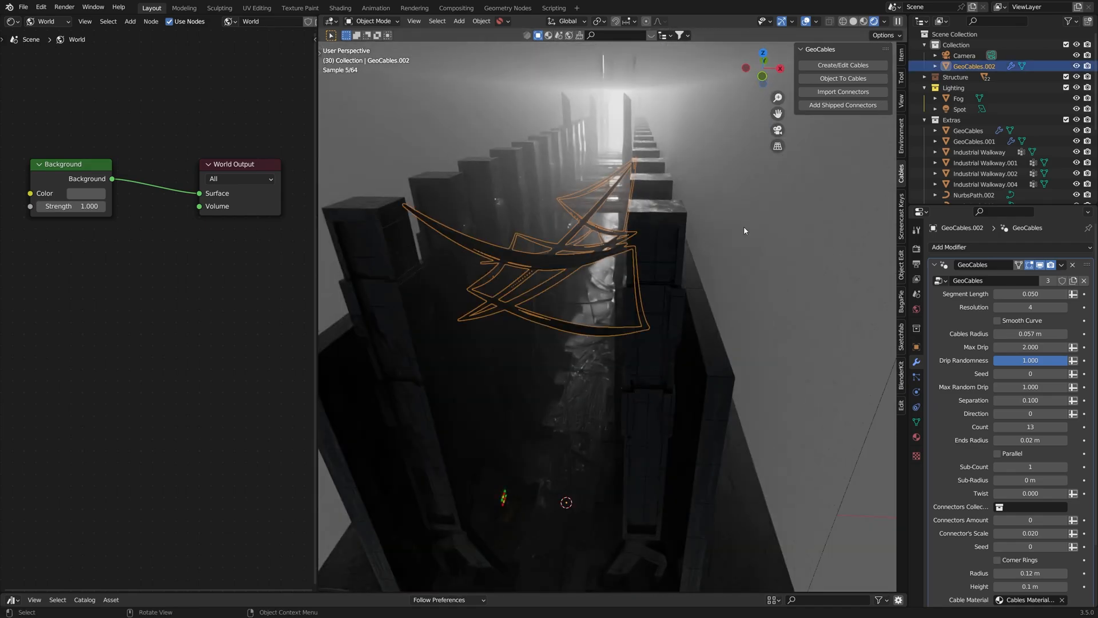
{"action": "left_click", "coordinate": [744, 227]}
{"action": "middle_click_drag", "start_coordinate": [612, 272], "coordinate": [724, 112]}
{"action": "key", "text": "ctrl+s"}
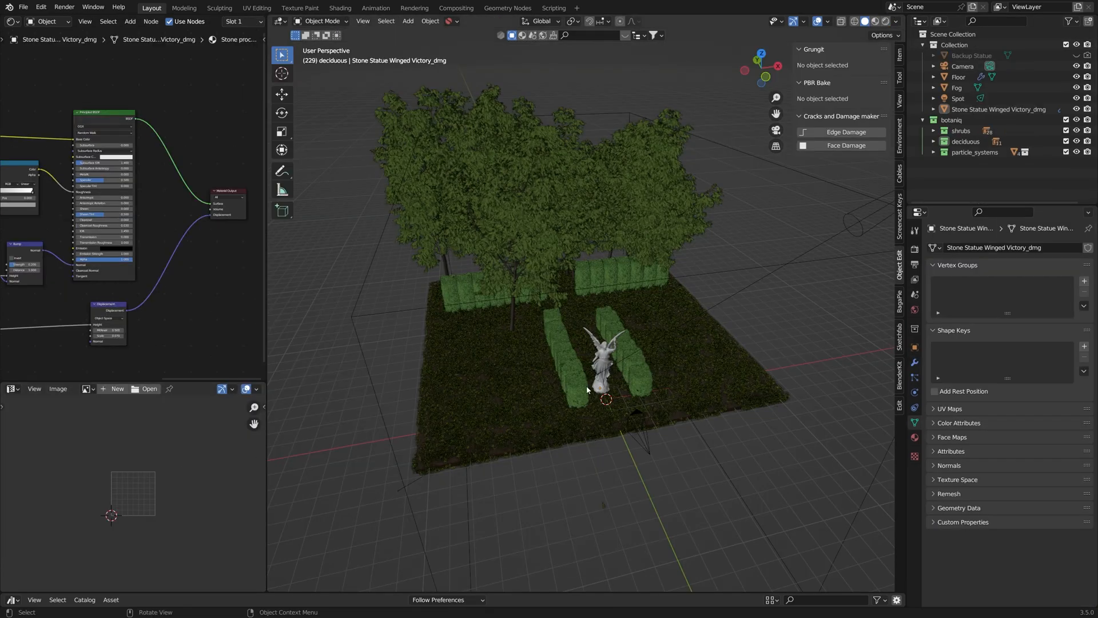
- Bring up the botaniq free asset tools, collapsing the Sky, Clouds and Alt Tab Ocean sections above them
{"action": "middle_click_drag", "start_coordinate": [588, 390], "coordinate": [670, 383]}
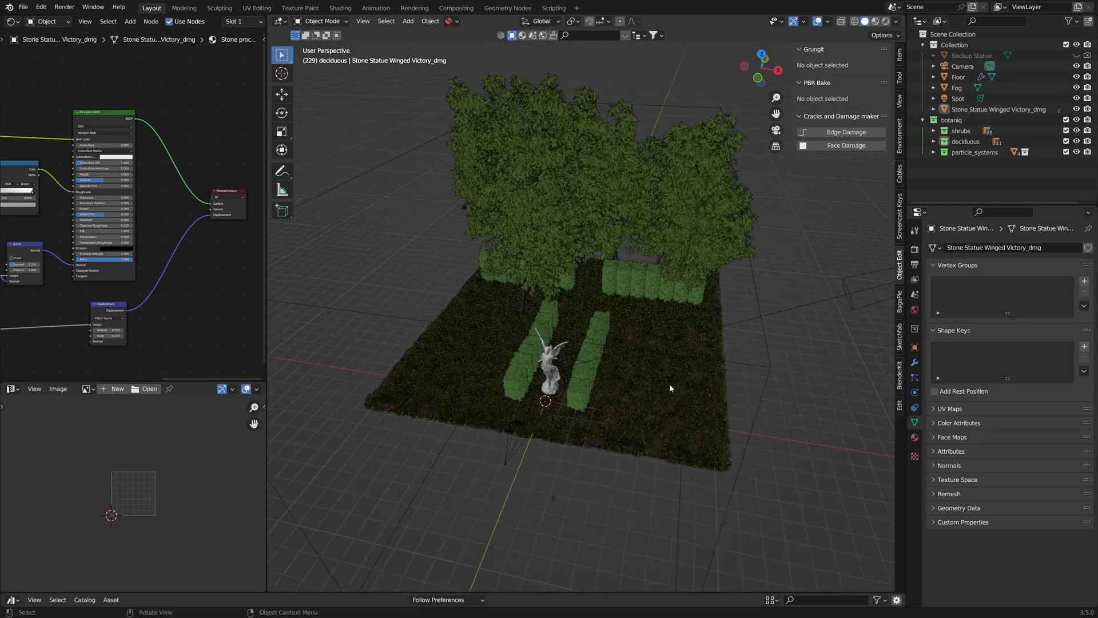
{"action": "left_click", "coordinate": [899, 375]}
{"action": "left_click", "coordinate": [899, 405]}
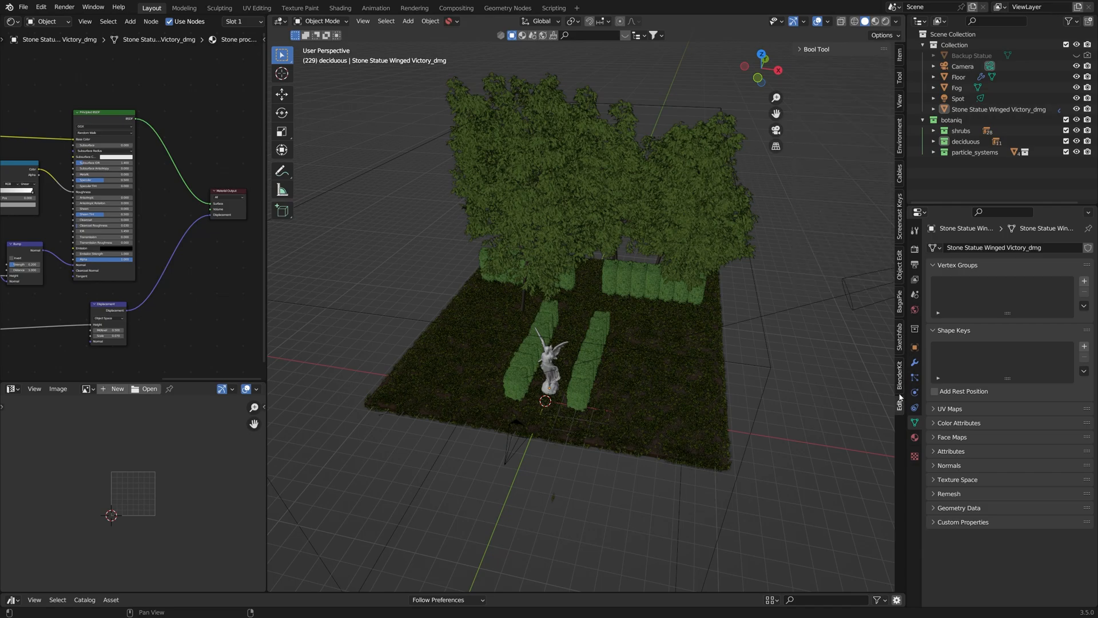
{"action": "middle_click_drag", "start_coordinate": [892, 186], "coordinate": [839, 211], "text": "shift"}
{"action": "left_click", "coordinate": [900, 136]}
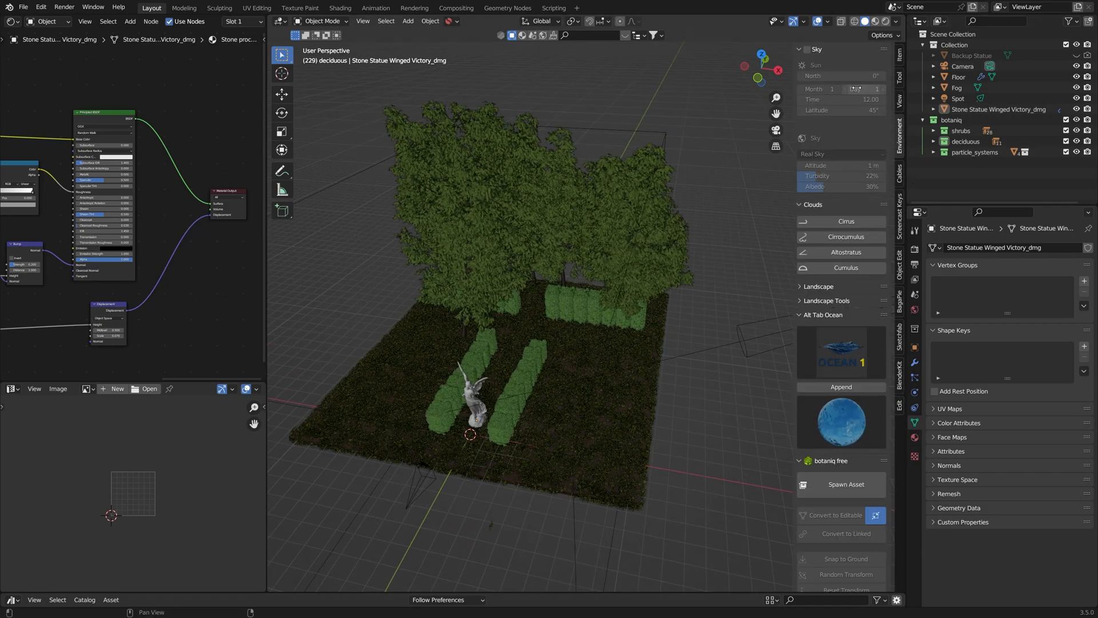
{"action": "left_click", "coordinate": [800, 50]}
{"action": "left_click", "coordinate": [800, 63]}
{"action": "left_click", "coordinate": [802, 91]}
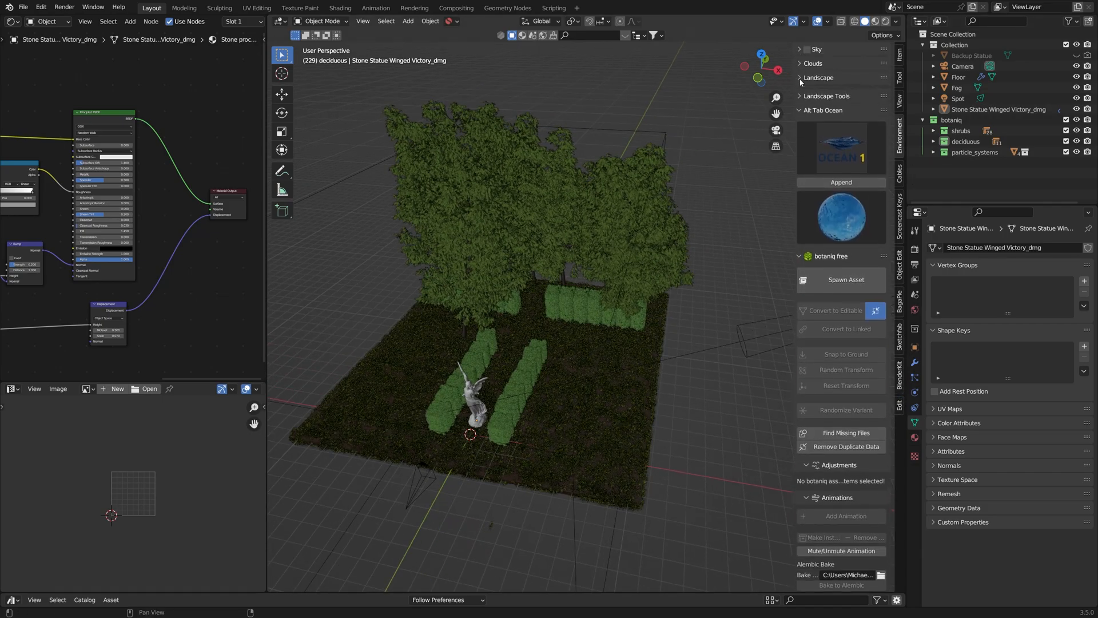
{"action": "left_click", "coordinate": [801, 91]}
{"action": "left_click", "coordinate": [801, 106]}
- Spawn the Tree_Malus-domestica_A_summer asset from botaniq's deciduous category into the garden scene
{"action": "left_click", "coordinate": [841, 142]}
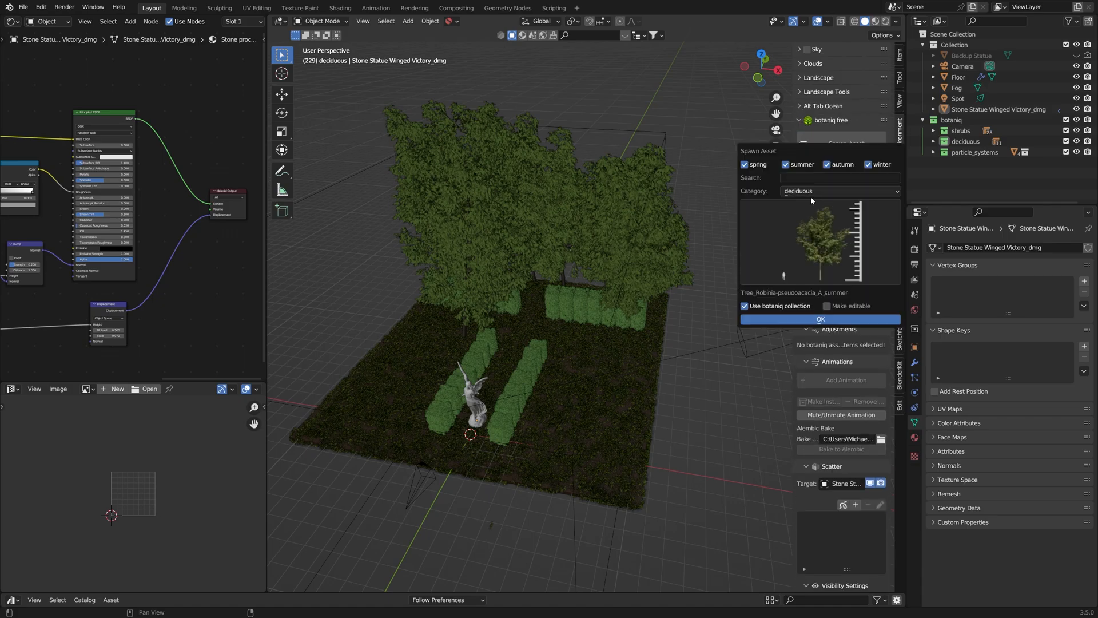
{"action": "left_click", "coordinate": [808, 262]}
{"action": "left_click", "coordinate": [602, 350]}
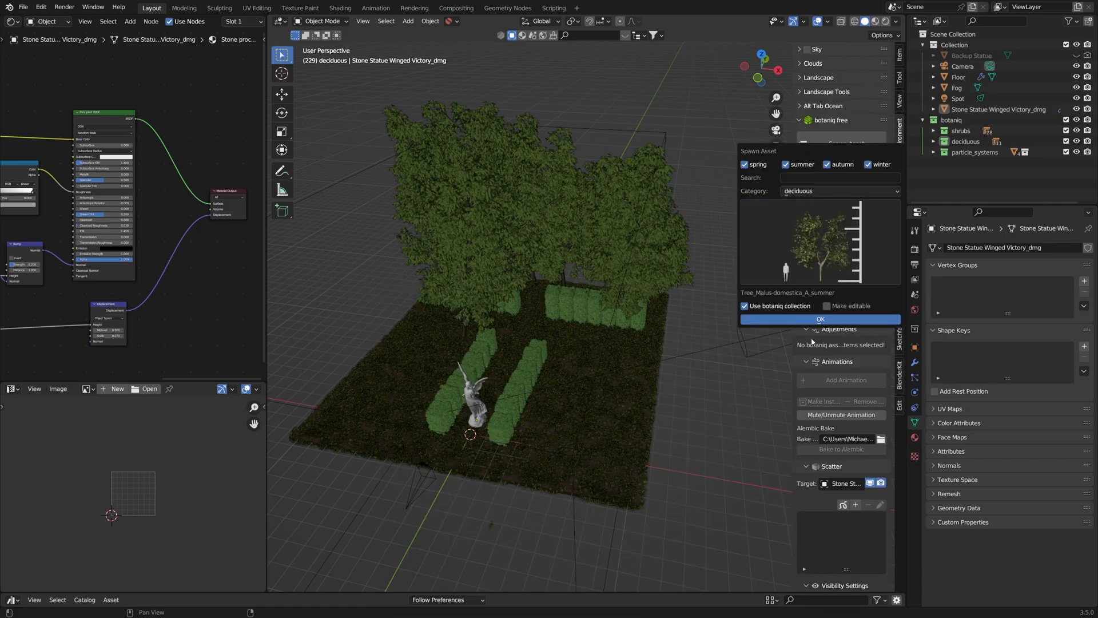
{"action": "key", "text": "Return"}
- Scale up the spawned tree on the lawn beside the hedges and rotate it around the Z axis
{"action": "key", "text": "s"}
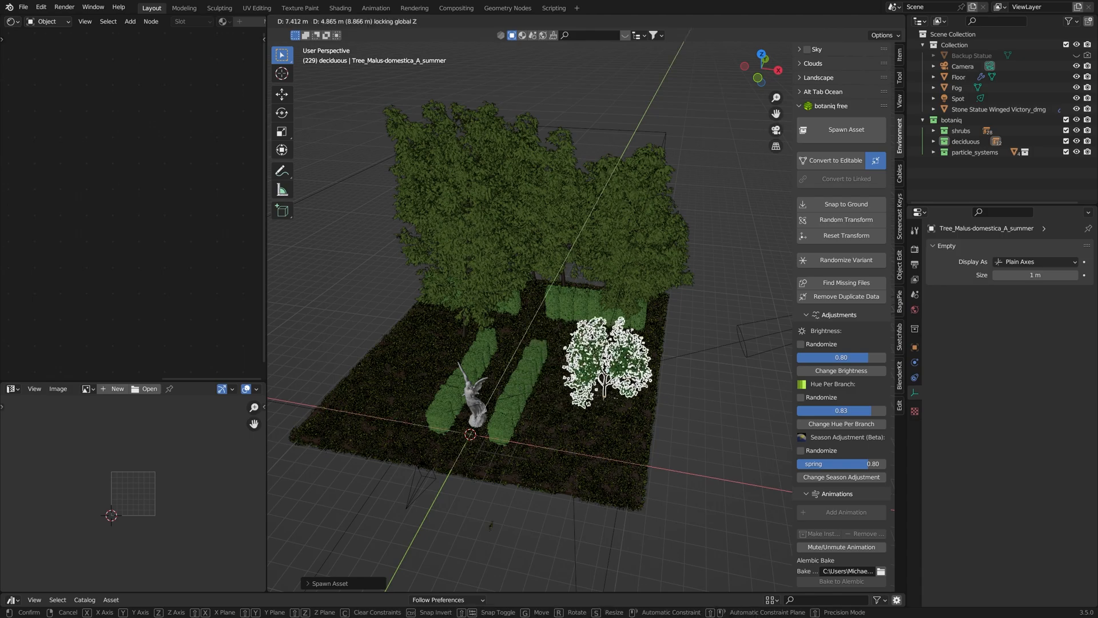
{"action": "left_click", "coordinate": [754, 330]}
{"action": "key", "text": "r"}
{"action": "key", "text": "z"}
{"action": "left_click", "coordinate": [730, 391]}
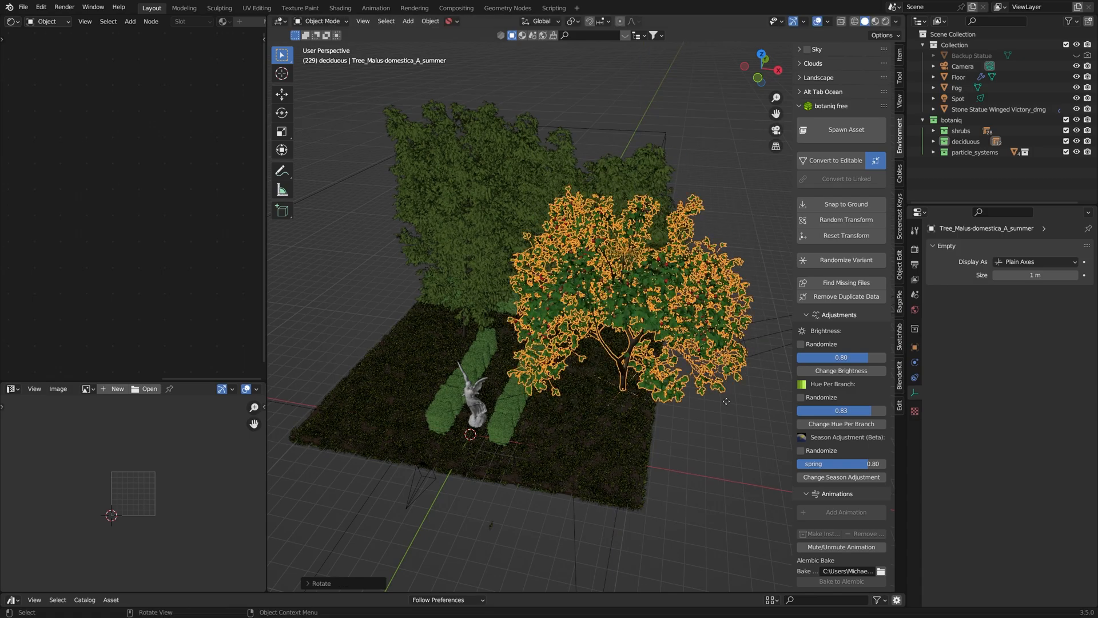
- Move the new tree along the X axis and preview the garden in rendered shading through the camera
{"action": "key", "text": "g"}
{"action": "key", "text": "x"}
{"action": "left_click", "coordinate": [696, 400]}
{"action": "left_click", "coordinate": [725, 399]}
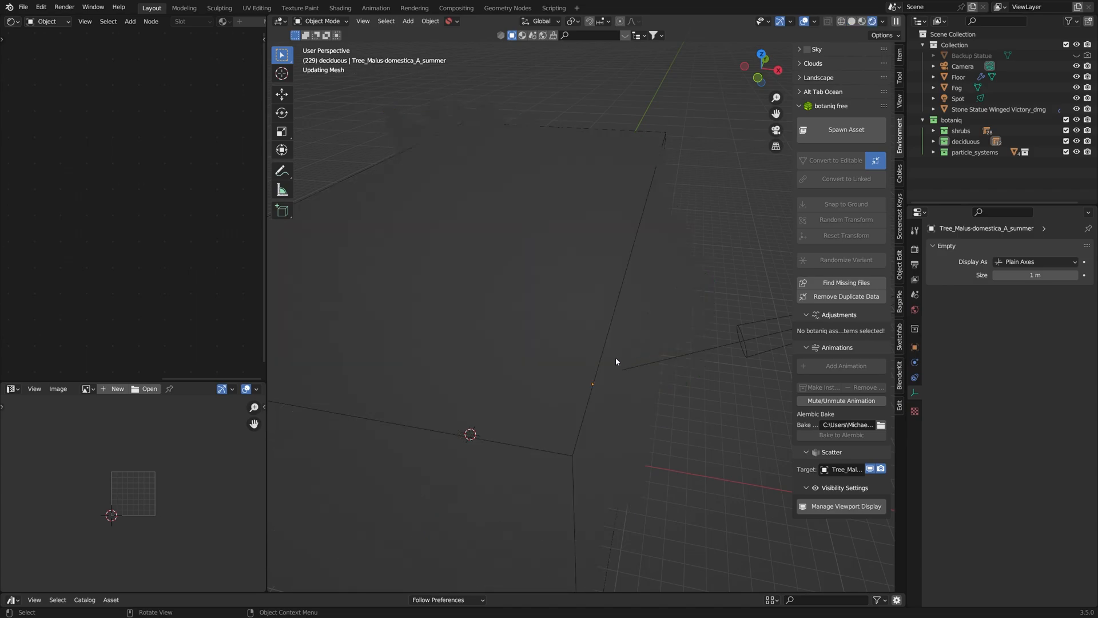
{"action": "middle_click_drag", "start_coordinate": [612, 357], "coordinate": [636, 348]}
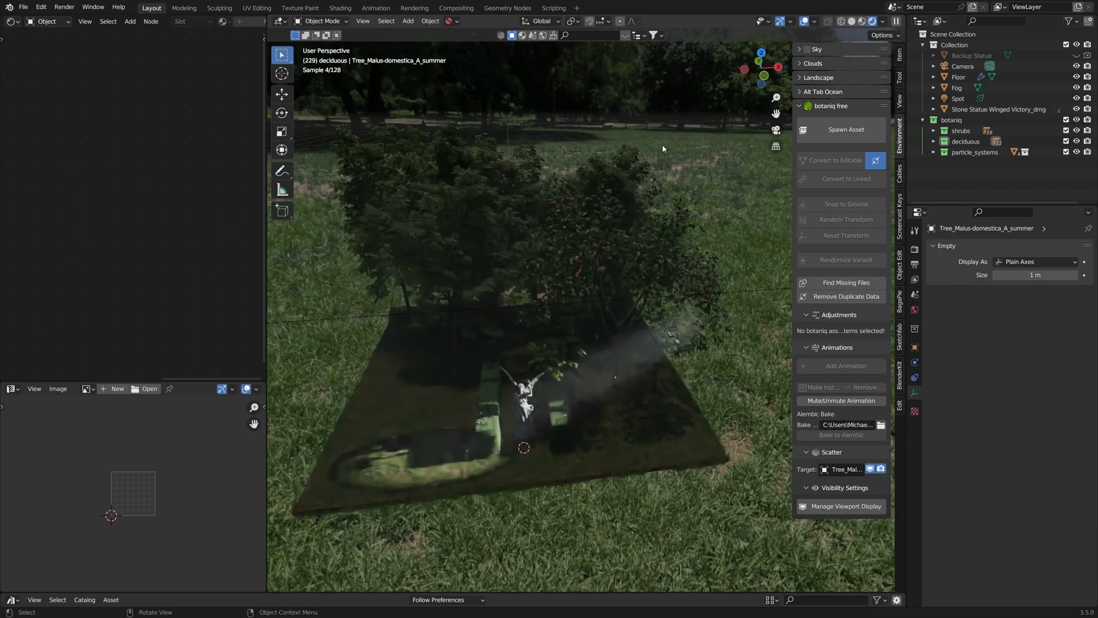
{"action": "key", "text": "KP_0"}
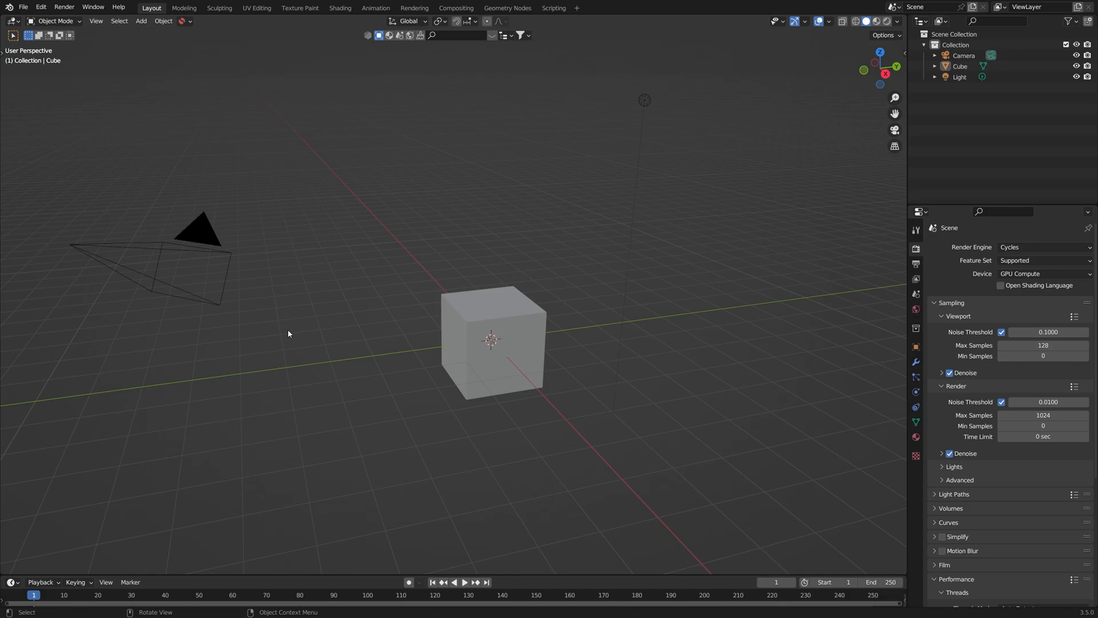
- Delete all the default objects from the new scene
{"action": "middle_click_drag", "start_coordinate": [289, 333], "coordinate": [474, 342]}
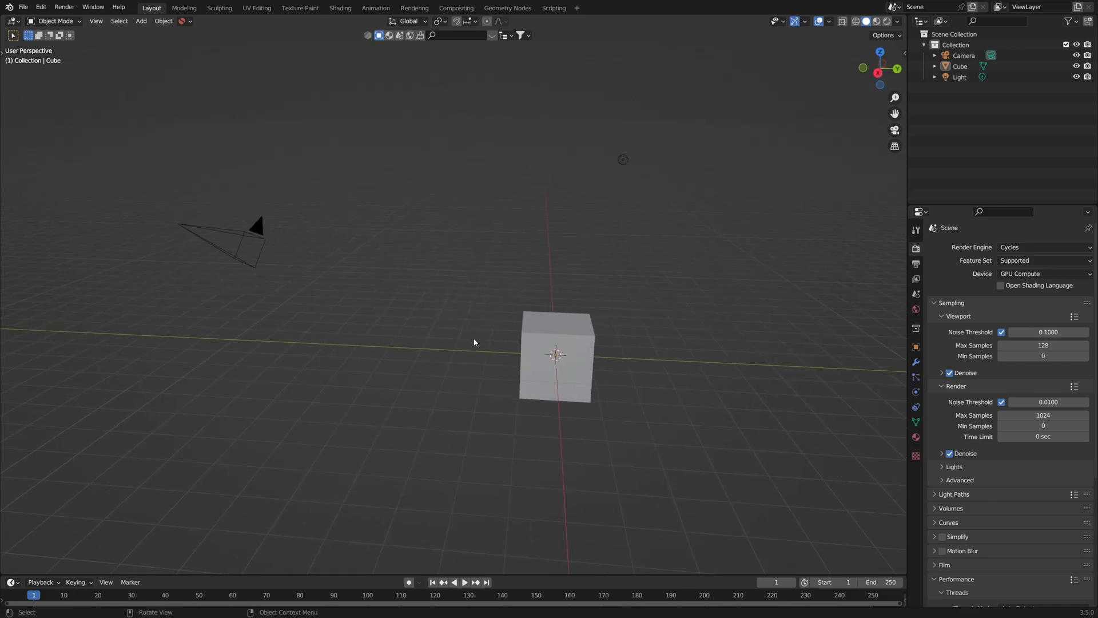
{"action": "key", "text": "a"}
{"action": "key", "text": "Delete"}
- Add a mesh cube in front view and raise it along the Z axis until it sits just above the ground line
{"action": "key", "text": "KP_1"}
{"action": "key", "text": "shift+a"}
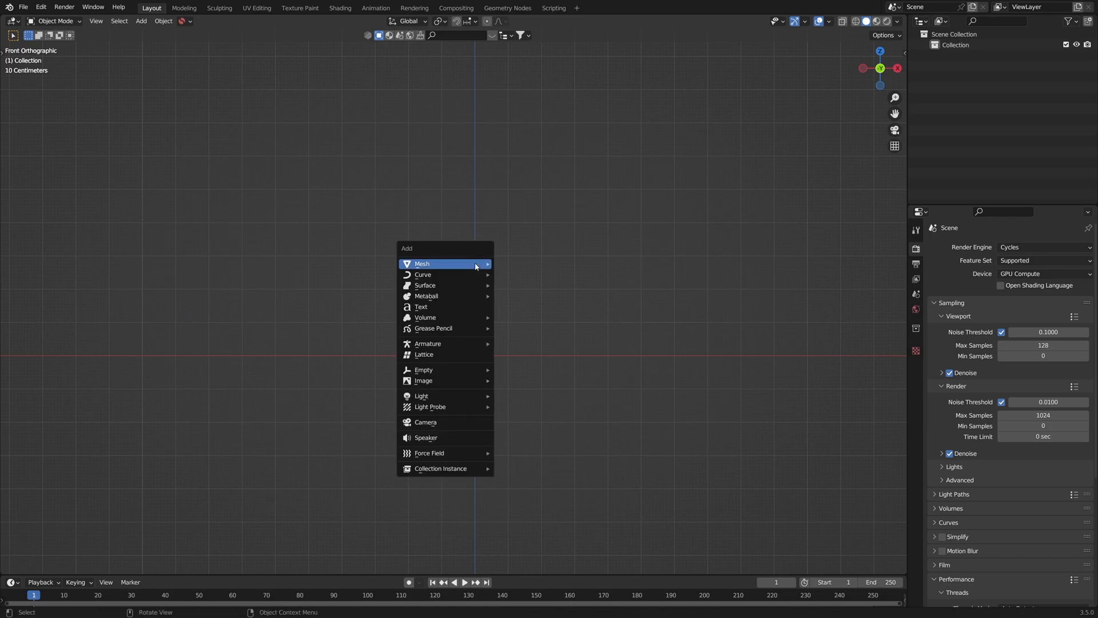
{"action": "mouse_move", "coordinate": [475, 267]}
{"action": "left_click", "coordinate": [516, 274]}
{"action": "key", "text": "g"}
{"action": "key", "text": "z"}
{"action": "left_click", "coordinate": [515, 348]}
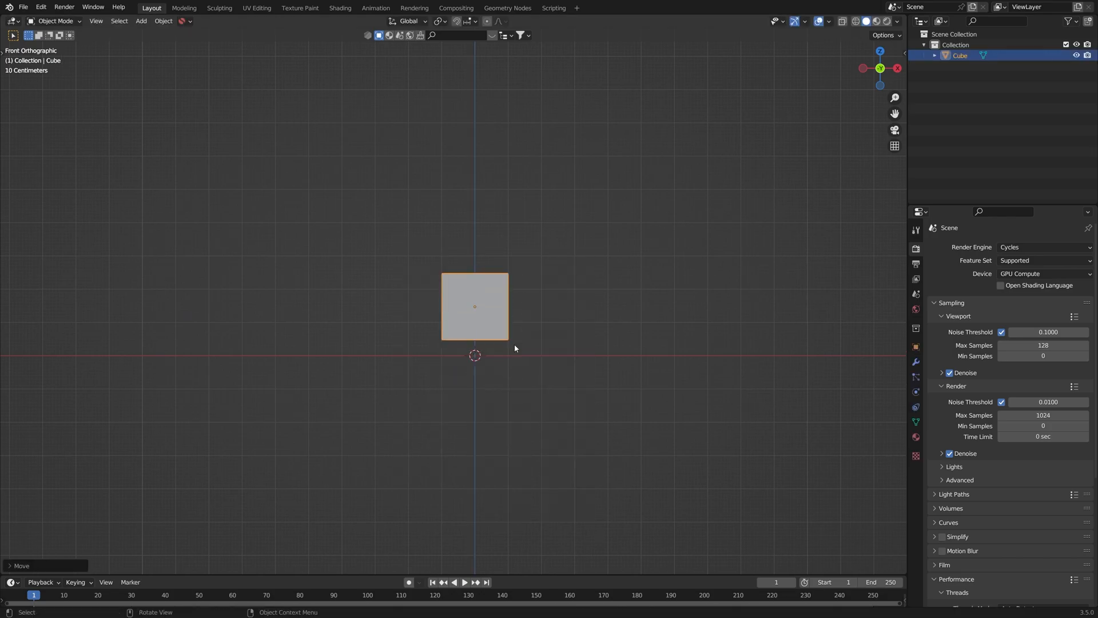
{"action": "middle_click_drag", "start_coordinate": [515, 348], "coordinate": [432, 430]}
{"action": "left_click", "coordinate": [514, 360]}
{"action": "left_click", "coordinate": [456, 326]}
{"action": "key", "text": "KP_1"}
{"action": "left_click", "coordinate": [544, 397]}
{"action": "left_click", "coordinate": [440, 353]}
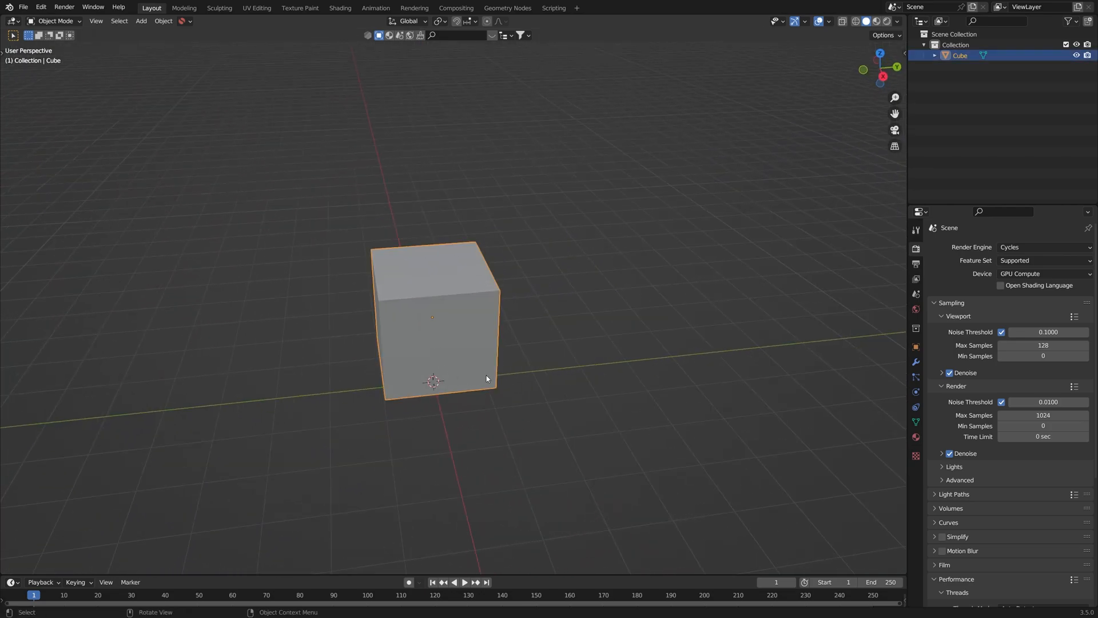
{"action": "key", "text": "KP_1"}
- Make a regular, unlinked duplicate of the cube and place it higher up beside the original
{"action": "middle_click_drag", "start_coordinate": [506, 331], "coordinate": [546, 368]}
{"action": "key", "text": "shift+d"}
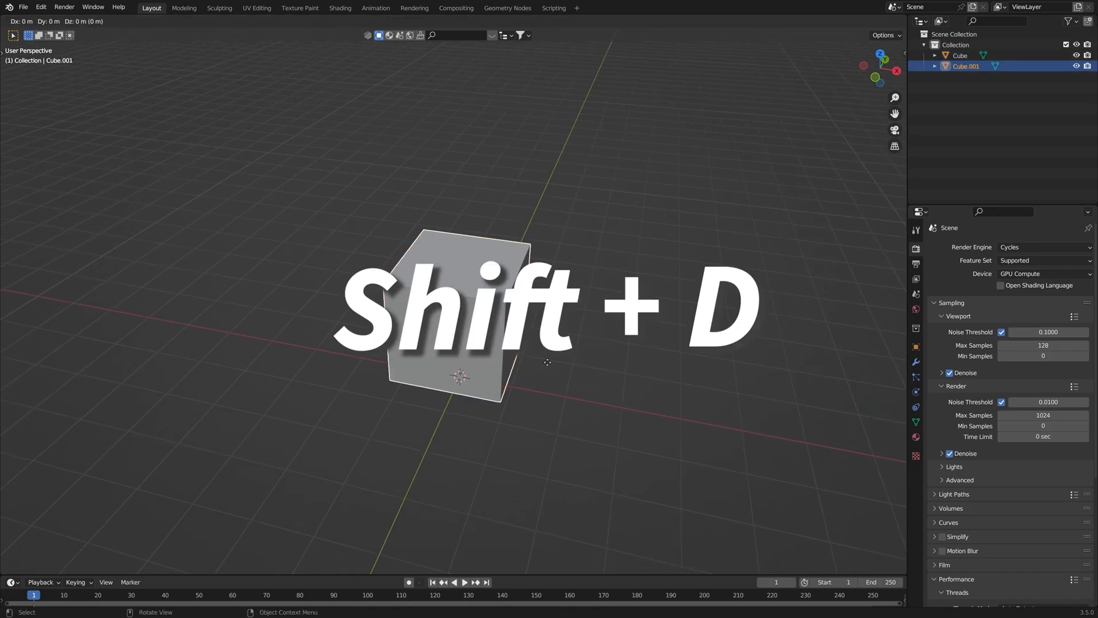
{"action": "left_click", "coordinate": [780, 298]}
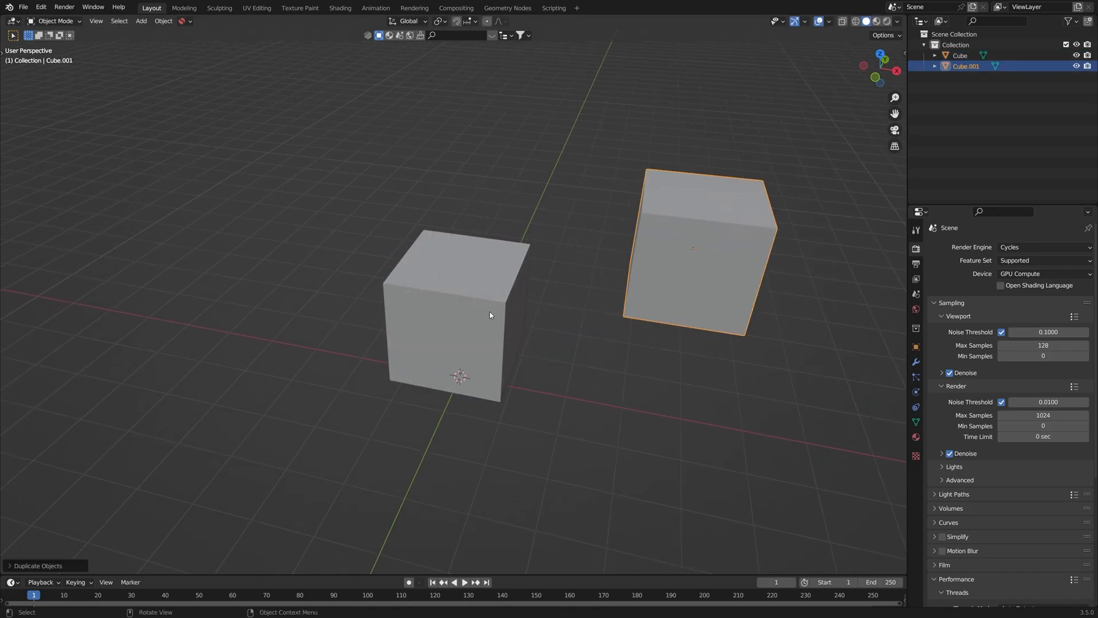
{"action": "left_click", "coordinate": [487, 313]}
{"action": "left_click", "coordinate": [701, 240]}
{"action": "key", "text": "ctrl+z"}
{"action": "left_click", "coordinate": [697, 255]}
- Try moving the original cube's top face in Edit Mode with face selection, and cancel the move
{"action": "left_click", "coordinate": [478, 303]}
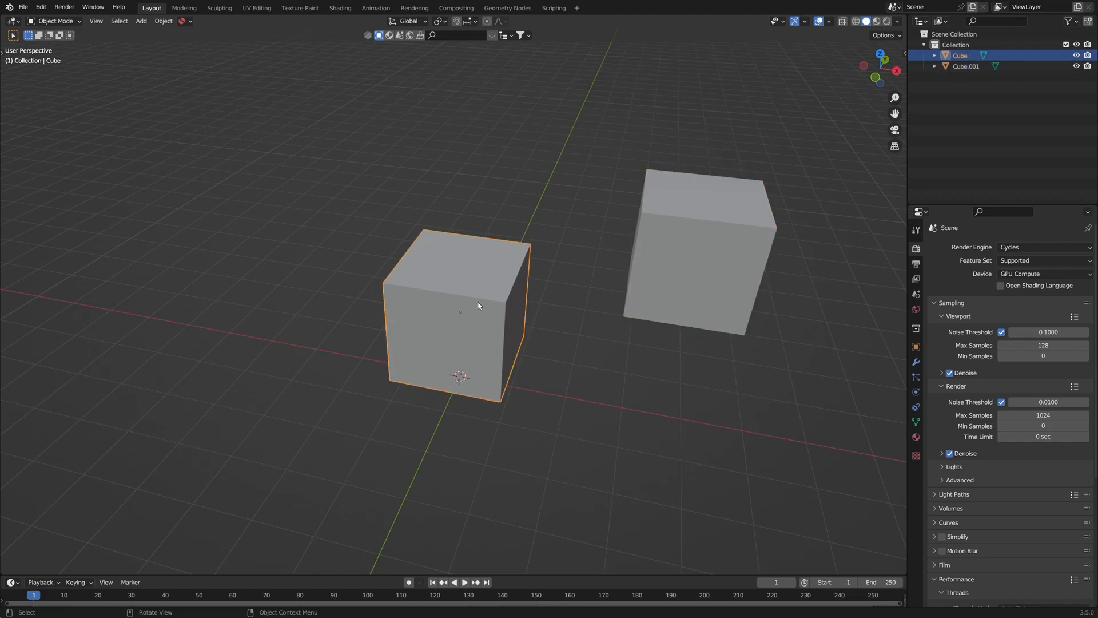
{"action": "key", "text": "ctrl+Tab"}
{"action": "left_click", "coordinate": [556, 327]}
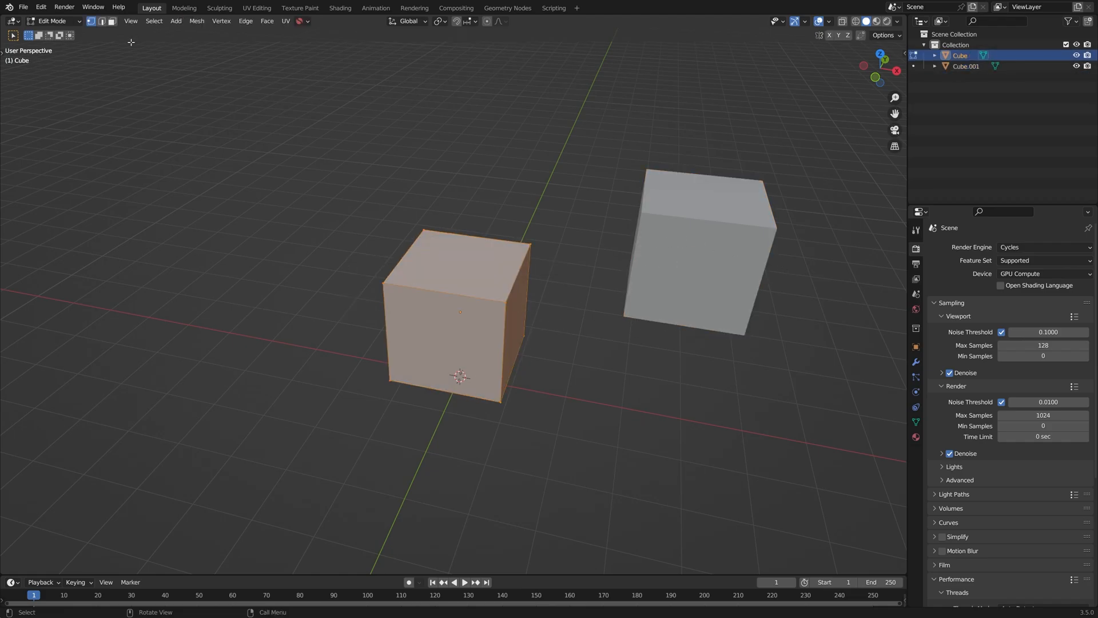
{"action": "left_click", "coordinate": [113, 23]}
{"action": "left_click", "coordinate": [449, 263]}
{"action": "key", "text": "g"}
{"action": "right_click", "coordinate": [472, 262]}
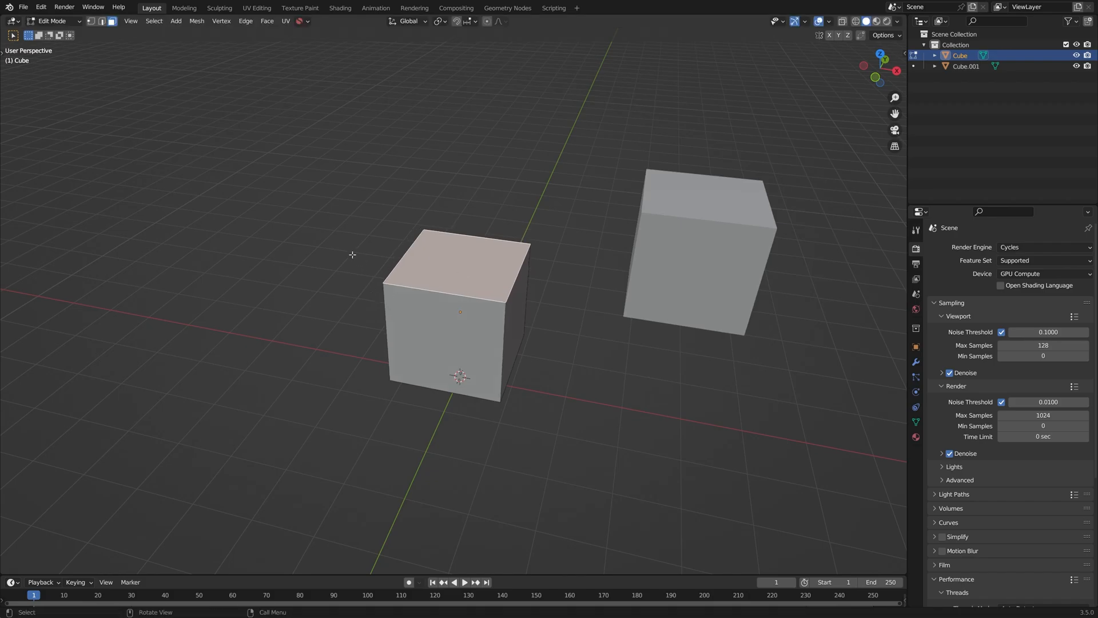
- Try raising a top corner vertex of the original cube along Z, cancel it, and return to Object Mode
{"action": "left_click", "coordinate": [91, 22]}
{"action": "left_click", "coordinate": [382, 283]}
{"action": "key", "text": "g"}
{"action": "key", "text": "z"}
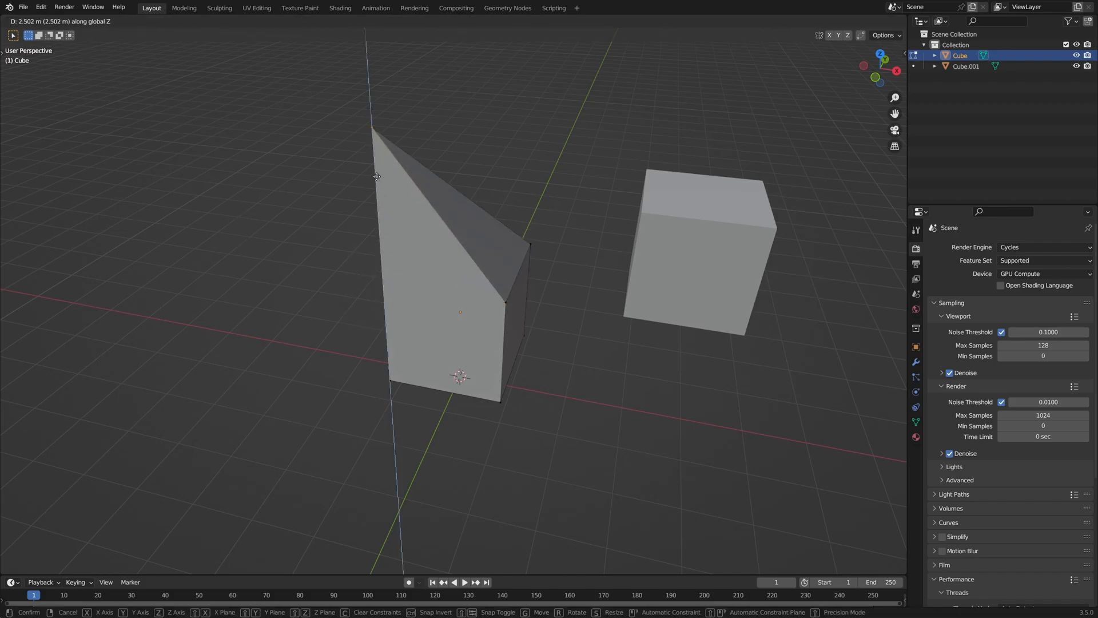
{"action": "right_click", "coordinate": [401, 289]}
{"action": "key", "text": "Tab"}
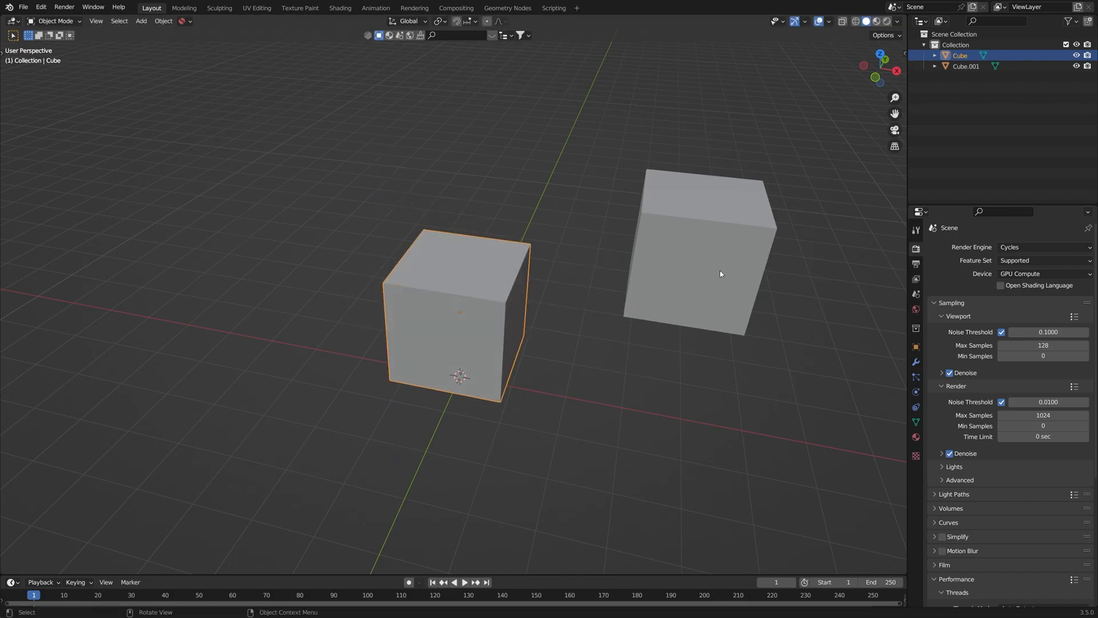
- Delete the duplicated cube and look at the remaining cube in front view
{"action": "left_click", "coordinate": [719, 274]}
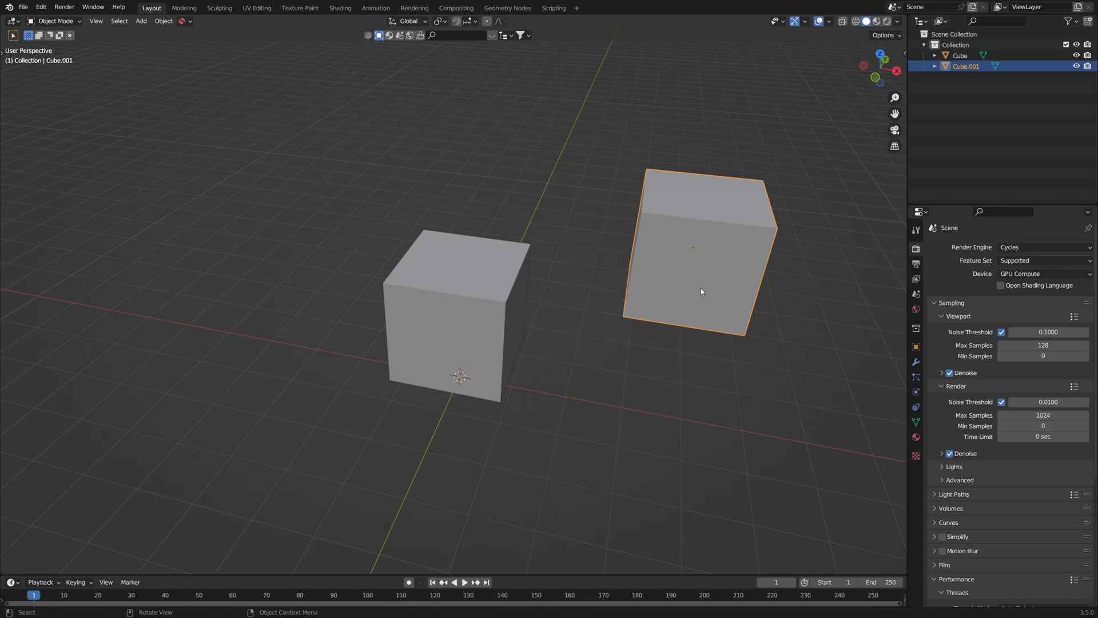
{"action": "key", "text": "Delete"}
{"action": "middle_click_drag", "start_coordinate": [506, 320], "coordinate": [467, 369], "text": "shift"}
{"action": "middle_click_drag", "start_coordinate": [466, 369], "coordinate": [545, 354]}
{"action": "key", "text": "KP_1"}
- Make a linked duplicate of the cube and place it higher up beside the original
{"action": "left_click", "coordinate": [439, 330]}
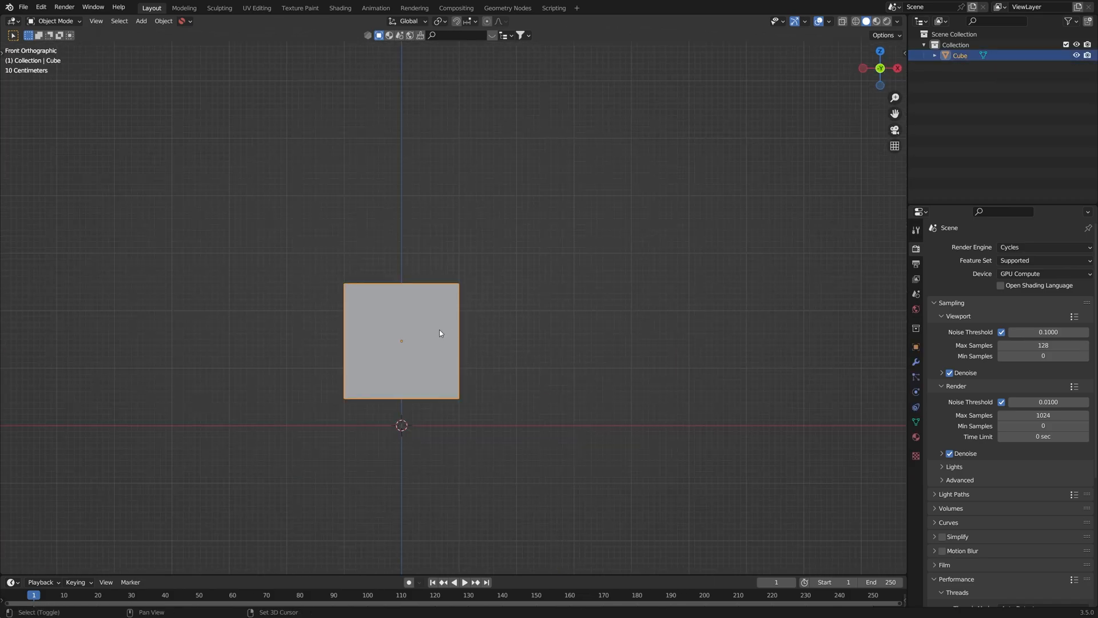
{"action": "middle_click_drag", "start_coordinate": [439, 333], "coordinate": [507, 314], "text": "shift"}
{"action": "key", "text": "alt+d"}
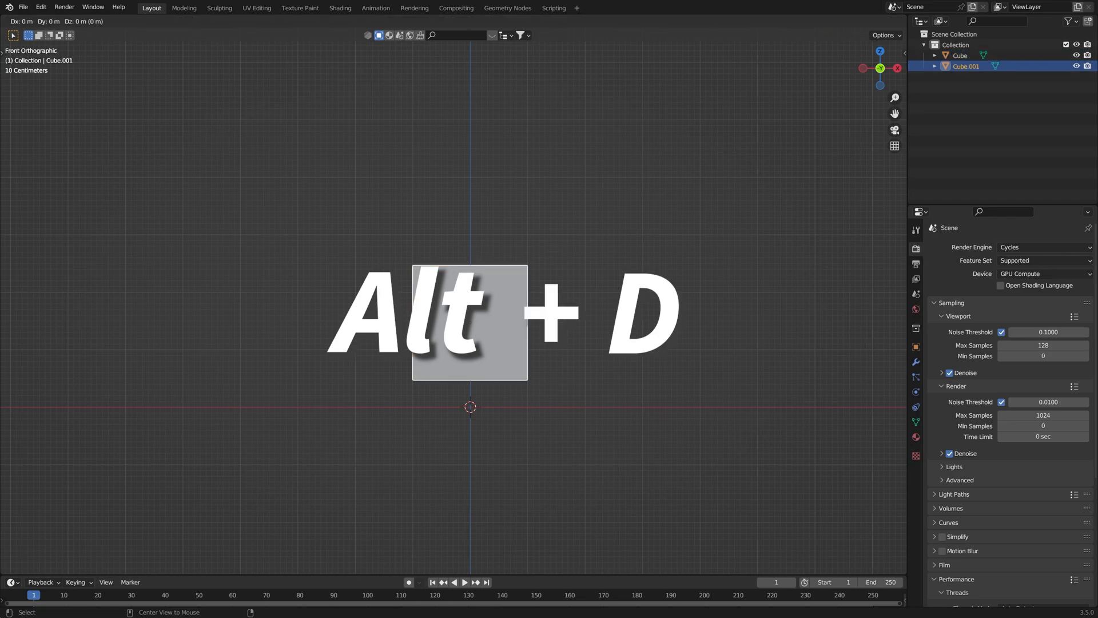
{"action": "left_click", "coordinate": [735, 211]}
{"action": "middle_click_drag", "start_coordinate": [735, 211], "coordinate": [473, 294]}
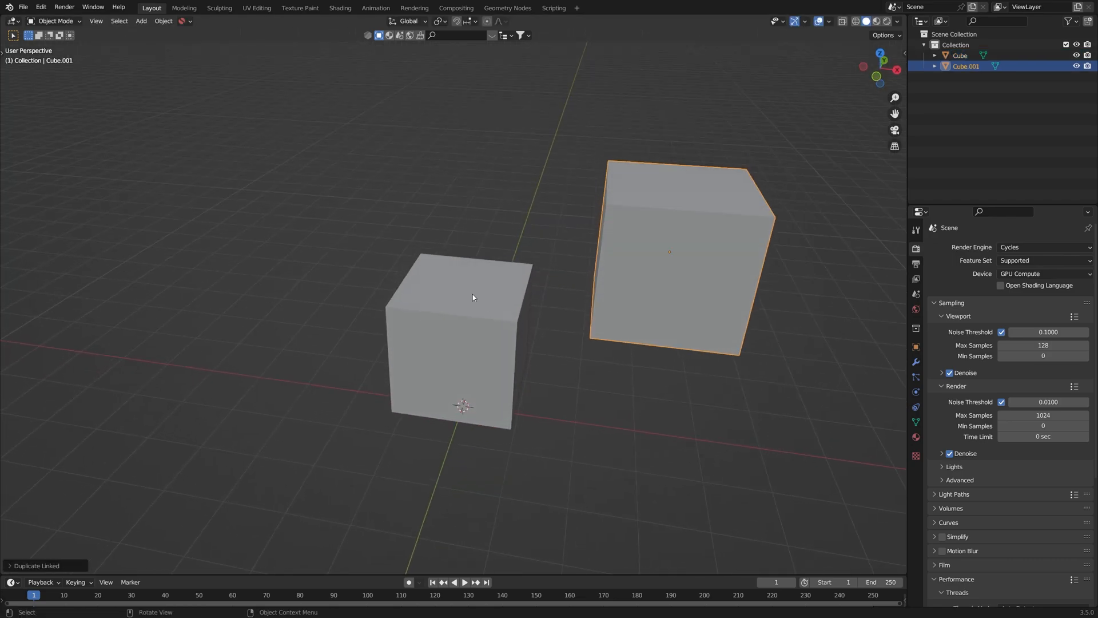
- Try moving and scaling the linked duplicate in Object Mode, cancelling both transforms
{"action": "left_click", "coordinate": [472, 294]}
{"action": "left_click", "coordinate": [611, 320]}
{"action": "middle_click_drag", "start_coordinate": [524, 352], "coordinate": [440, 361], "text": "shift"}
{"action": "key", "text": "g"}
{"action": "right_click", "coordinate": [458, 372]}
{"action": "left_click", "coordinate": [547, 410]}
{"action": "left_click", "coordinate": [604, 323]}
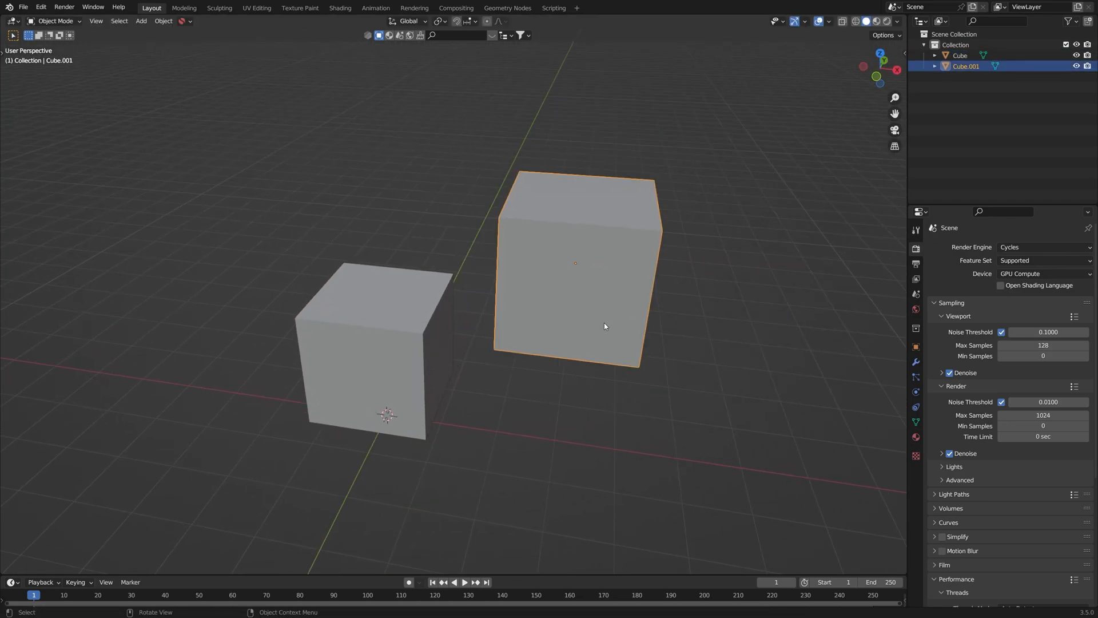
{"action": "key", "text": "s"}
{"action": "key", "text": "Escape"}
- Enter Edit Mode on the original cube and raise one of its front top corner vertices along Z
{"action": "left_click", "coordinate": [503, 376]}
{"action": "middle_click_drag", "start_coordinate": [502, 377], "coordinate": [610, 382]}
{"action": "left_click", "coordinate": [537, 363]}
{"action": "middle_click_drag", "start_coordinate": [537, 363], "coordinate": [438, 343]}
{"action": "left_click", "coordinate": [662, 288]}
{"action": "left_click", "coordinate": [438, 342]}
{"action": "key", "text": "Tab"}
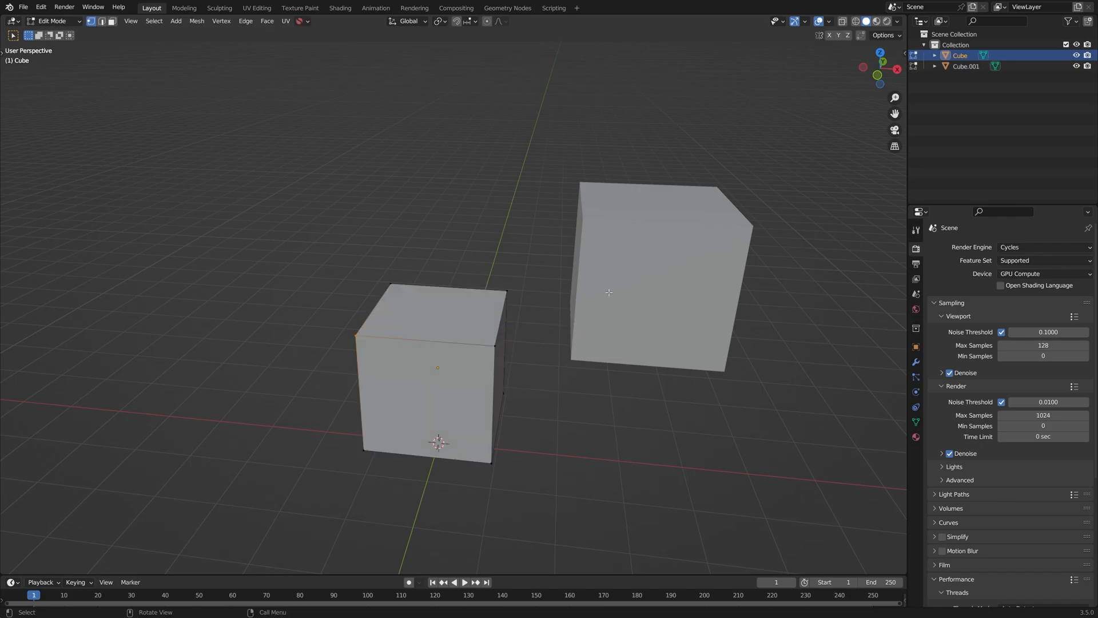
{"action": "key", "text": "g"}
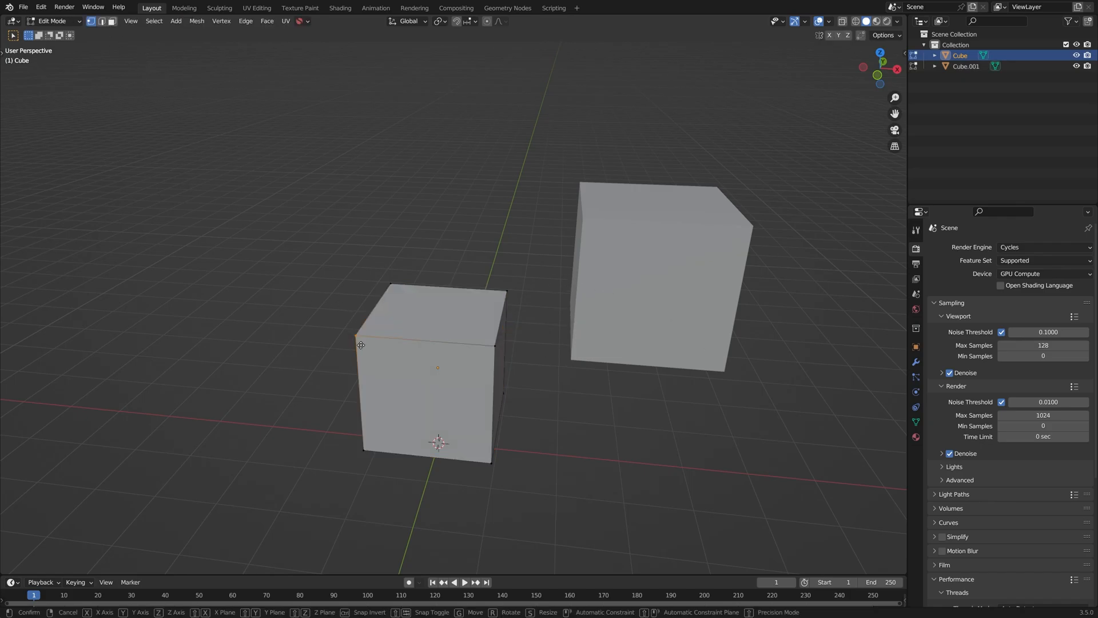
{"action": "key", "text": "z"}
{"action": "left_click", "coordinate": [382, 298]}
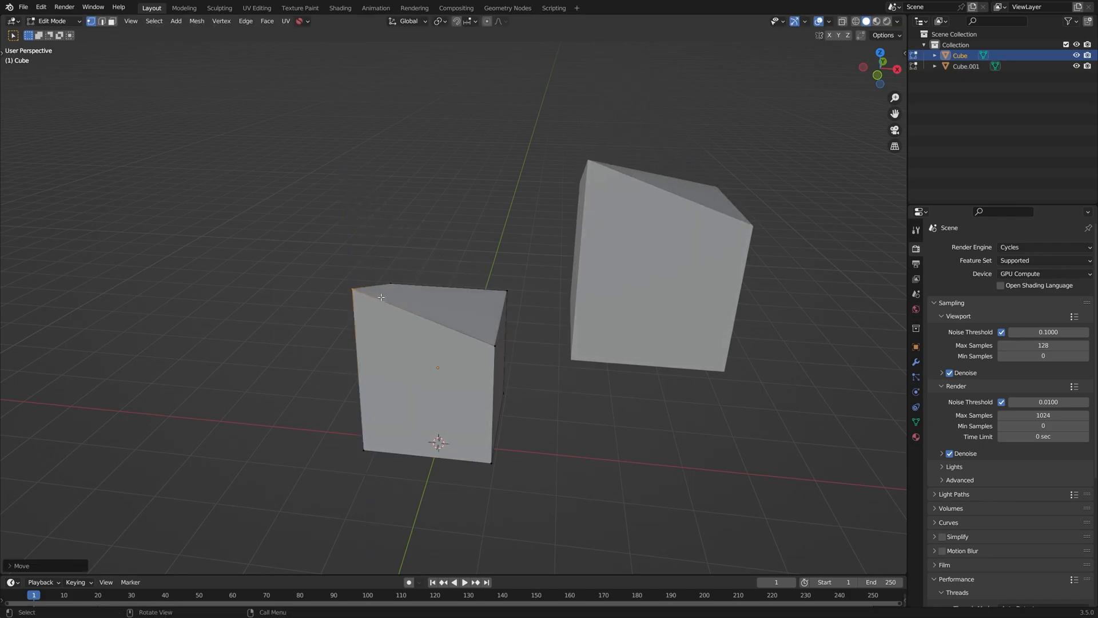
- Raise the original cube's back top corner vertex well up along Z, adjust the other front top corner along Z, and return to Object Mode
{"action": "left_click", "coordinate": [502, 298]}
{"action": "key", "text": "g"}
{"action": "key", "text": "z"}
{"action": "left_click", "coordinate": [490, 195]}
{"action": "left_click", "coordinate": [496, 347]}
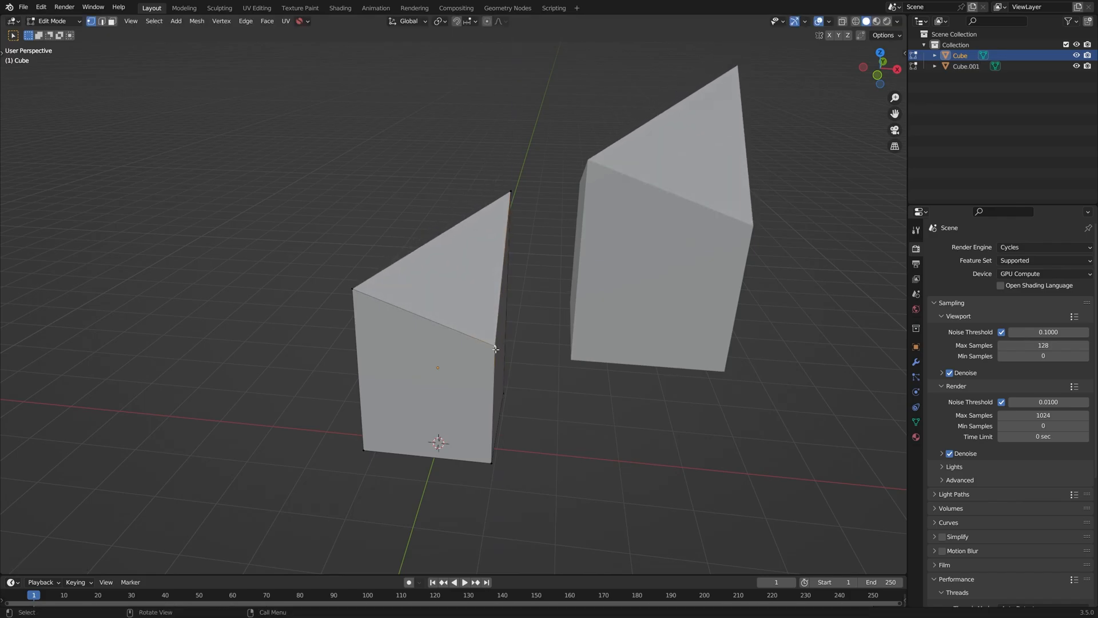
{"action": "key", "text": "g"}
{"action": "key", "text": "z"}
{"action": "left_click", "coordinate": [502, 373]}
{"action": "key", "text": "Tab"}
- Try moving the linked duplicate in Object Mode, cancel it, and inspect both deformed cubes from several angles
{"action": "left_click", "coordinate": [680, 304]}
{"action": "middle_click_drag", "start_coordinate": [679, 301], "coordinate": [613, 320], "text": "shift"}
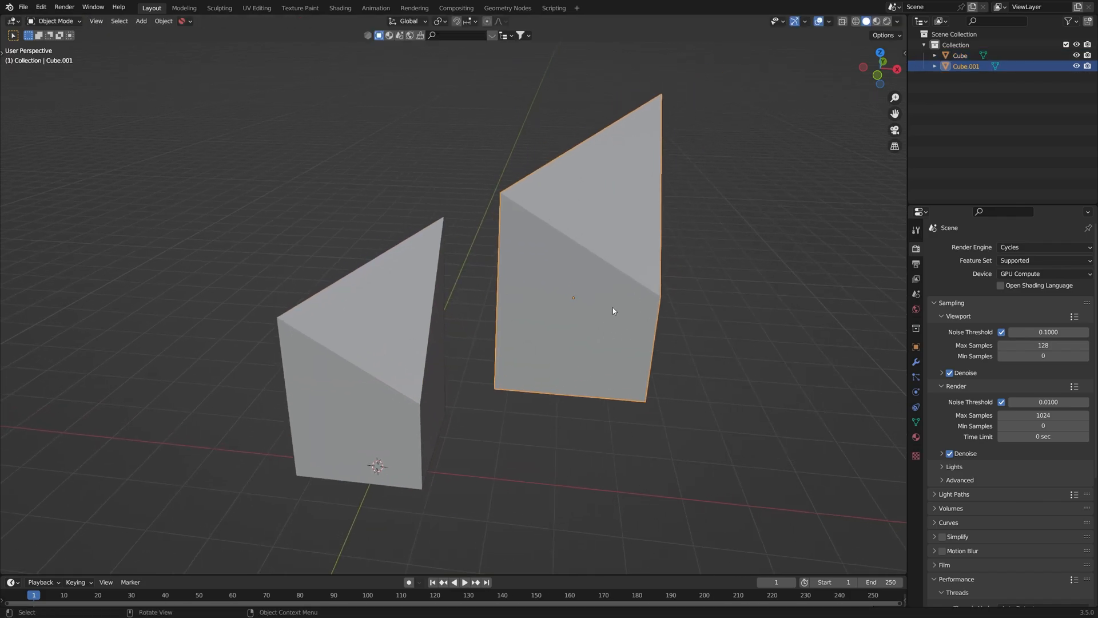
{"action": "key", "text": "g"}
{"action": "right_click", "coordinate": [592, 226]}
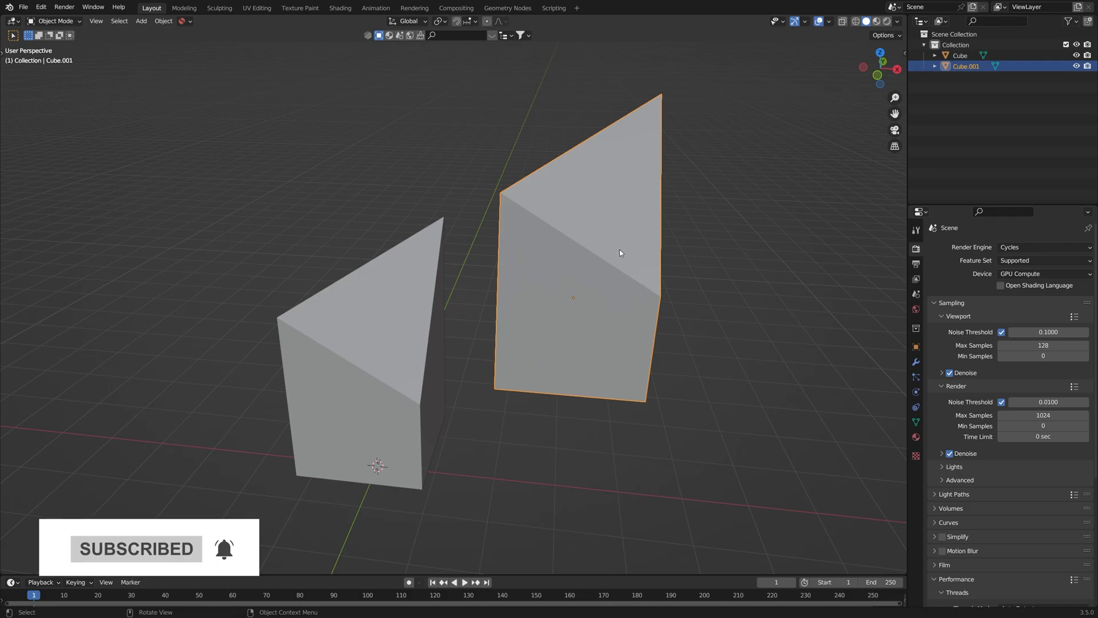
{"action": "left_click", "coordinate": [391, 326]}
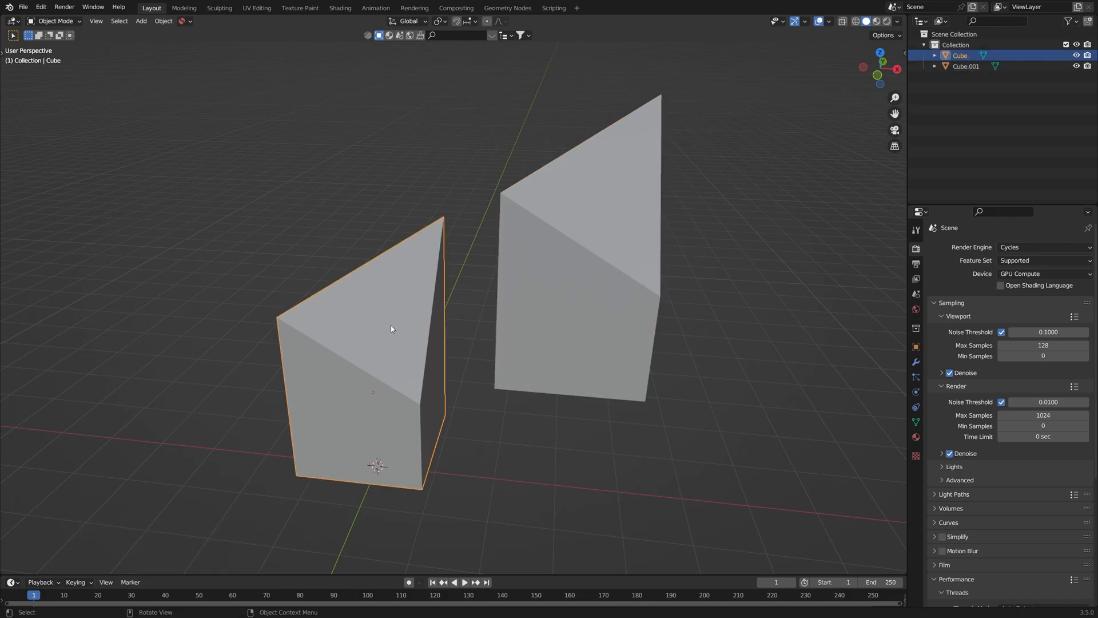
{"action": "middle_click_drag", "start_coordinate": [392, 326], "coordinate": [575, 254]}
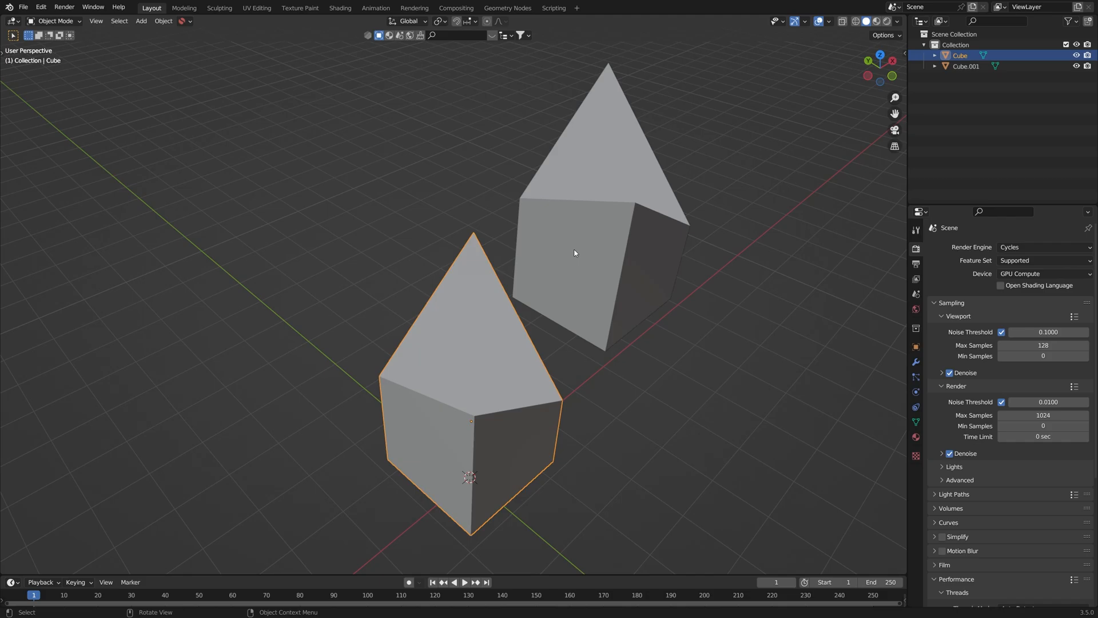
{"action": "middle_click_drag", "start_coordinate": [627, 277], "coordinate": [529, 300]}
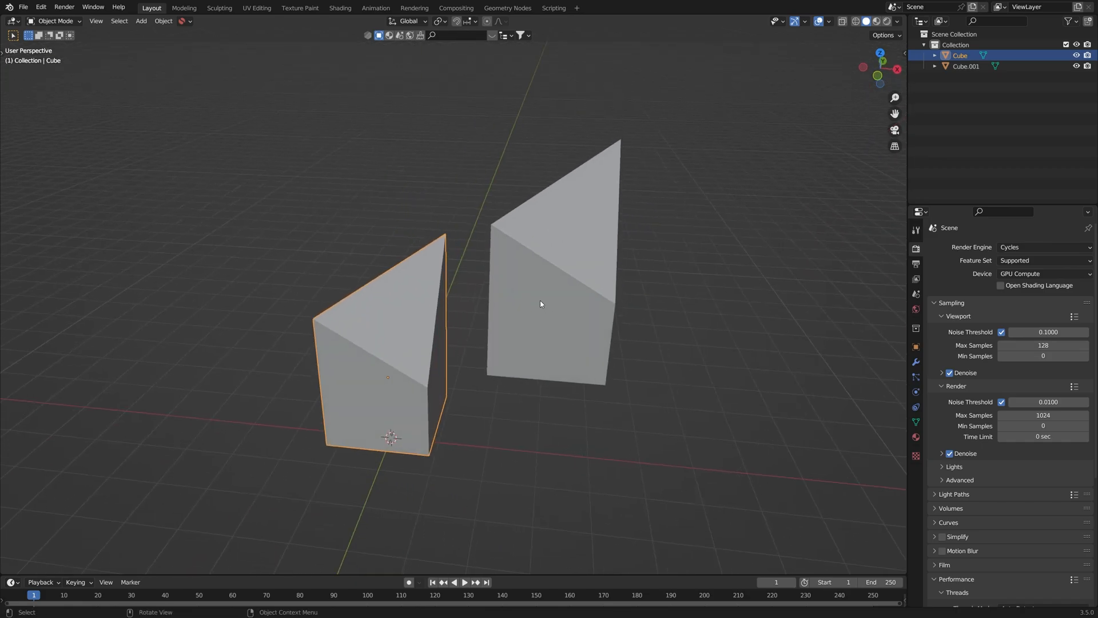
- Move the linked duplicate in front view to the other side of the original cube
{"action": "left_click", "coordinate": [541, 301]}
{"action": "key", "text": "KP_1"}
{"action": "key", "text": "g"}
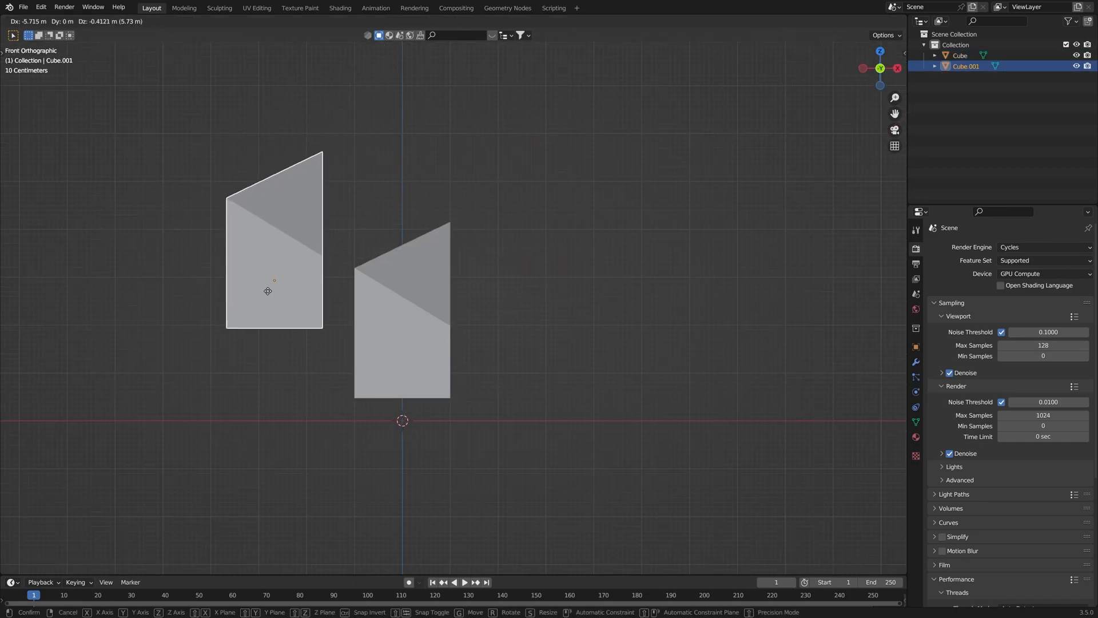
{"action": "left_click", "coordinate": [275, 320]}
- Enter Edit Mode on the linked duplicate and move its front top corner vertex along Z
{"action": "left_click", "coordinate": [444, 256]}
{"action": "middle_click_drag", "start_coordinate": [449, 253], "coordinate": [595, 345]}
{"action": "key", "text": "Tab"}
{"action": "key", "text": "Tab"}
{"action": "left_click", "coordinate": [422, 292]}
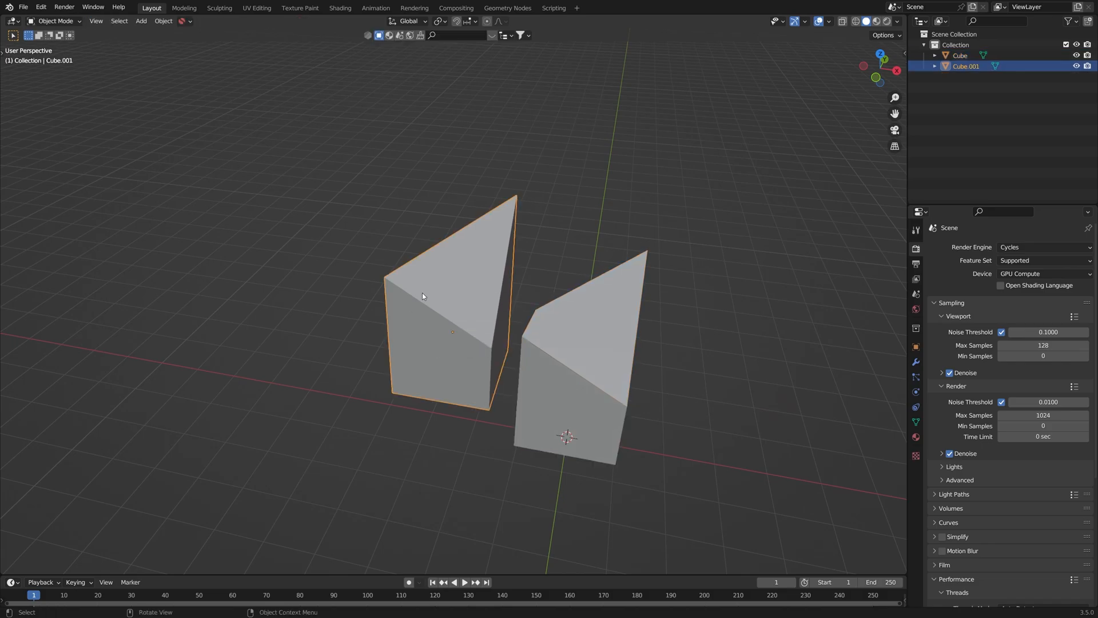
{"action": "middle_click_drag", "start_coordinate": [422, 293], "coordinate": [383, 320], "text": "shift"}
{"action": "key", "text": "Tab"}
{"action": "middle_click_drag", "start_coordinate": [483, 366], "coordinate": [515, 360]}
{"action": "key", "text": "g"}
{"action": "key", "text": "z"}
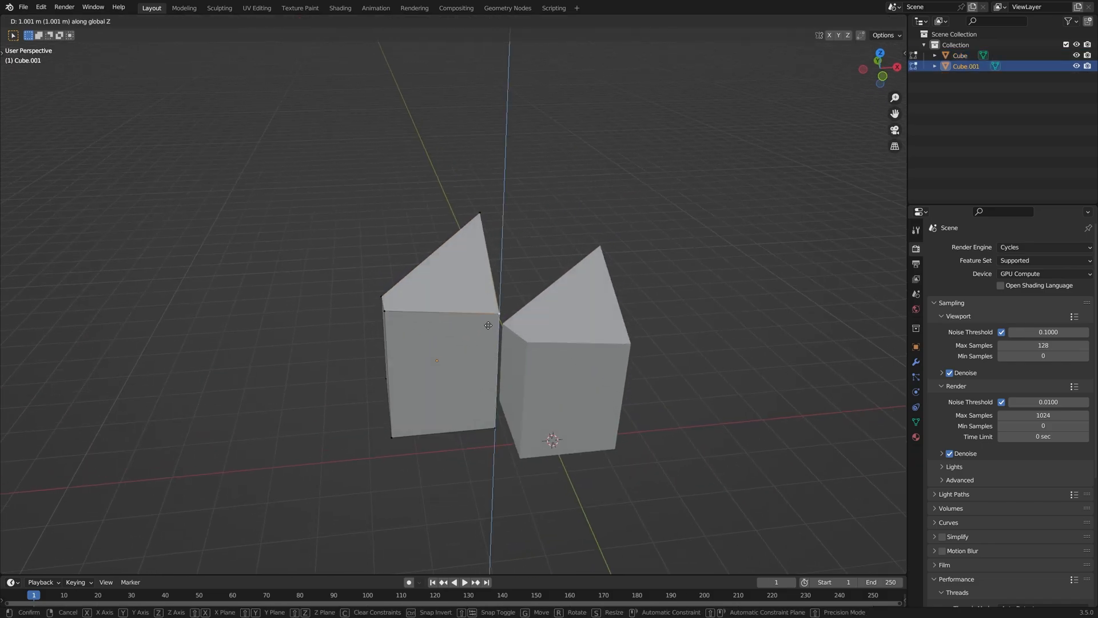
{"action": "left_click", "coordinate": [485, 364]}
- Raise the linked duplicate's outer front bottom corner vertex along Z
{"action": "left_click", "coordinate": [458, 439]}
{"action": "left_click", "coordinate": [389, 439]}
{"action": "key", "text": "g"}
{"action": "key", "text": "z"}
{"action": "left_click", "coordinate": [404, 395]}
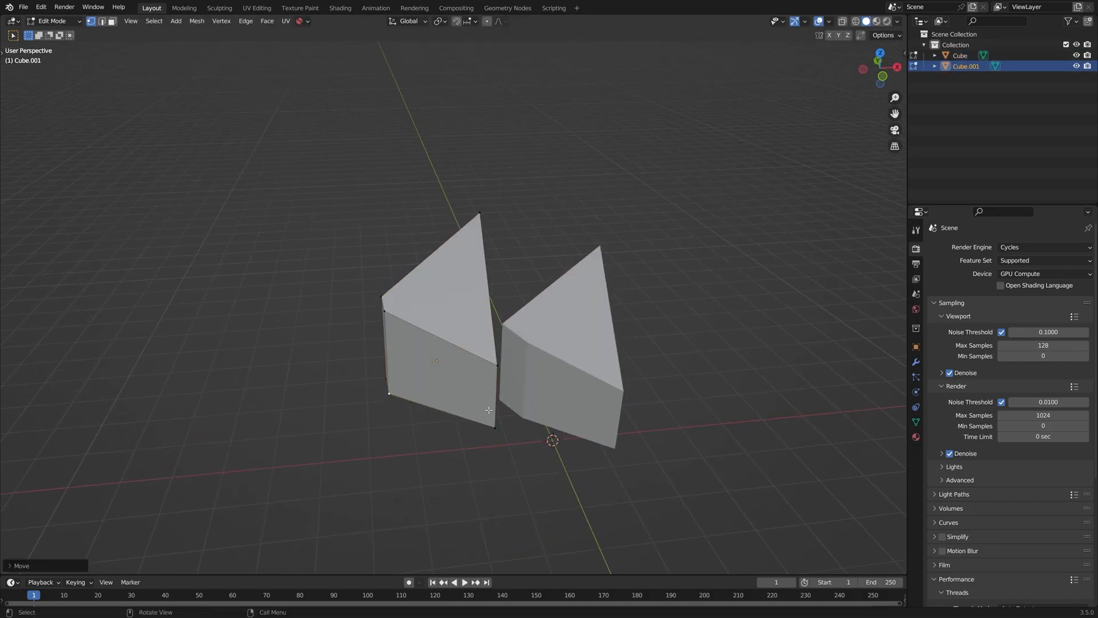
- Try scaling and moving the linked duplicate's whole mesh in Edit Mode, cancelling each transform
{"action": "key", "text": "s"}
{"action": "right_click", "coordinate": [536, 369]}
{"action": "key", "text": "a"}
{"action": "key", "text": "s"}
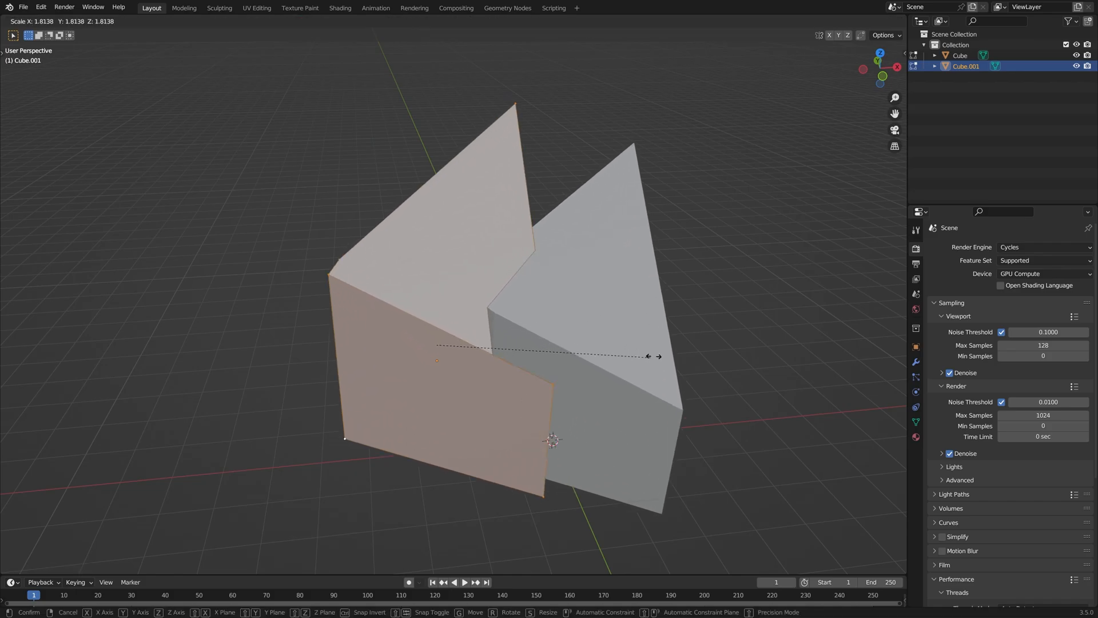
{"action": "right_click", "coordinate": [672, 370]}
{"action": "key", "text": "g"}
{"action": "right_click", "coordinate": [534, 357]}
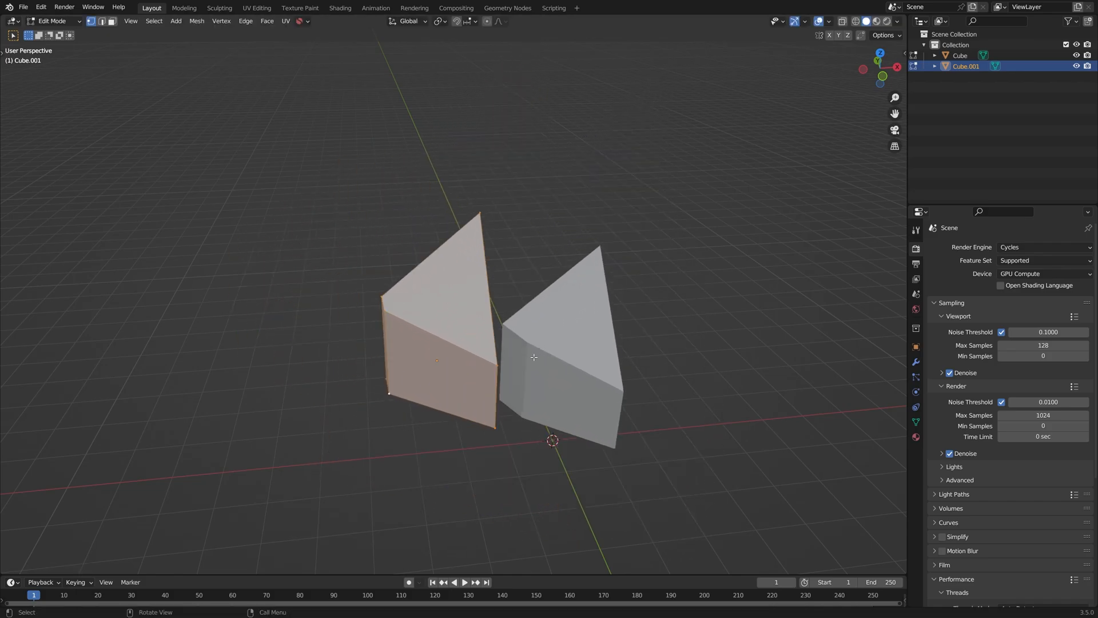
- Try moving individual vertices of the linked duplicate, cancel each move, and return to Object Mode
{"action": "left_click", "coordinate": [509, 370]}
{"action": "key", "text": "g"}
{"action": "right_click", "coordinate": [549, 324]}
{"action": "left_click", "coordinate": [383, 303]}
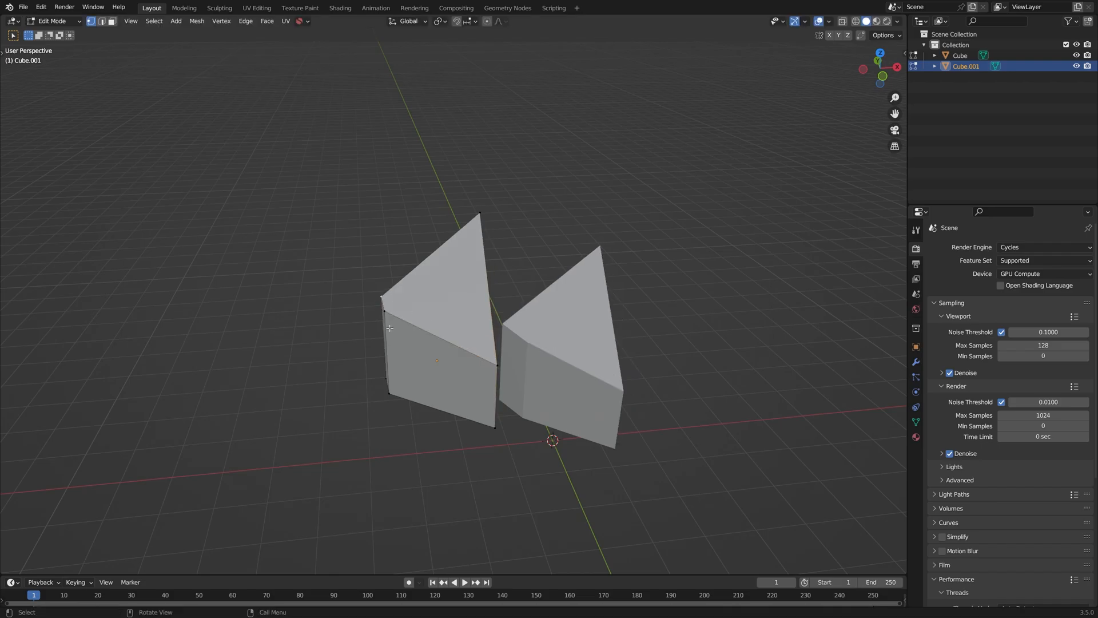
{"action": "key", "text": "g"}
{"action": "right_click", "coordinate": [438, 314]}
{"action": "key", "text": "Tab"}
- Delete both deformed cubes from the scene
{"action": "middle_click_drag", "start_coordinate": [644, 318], "coordinate": [620, 304], "text": "shift"}
{"action": "key", "text": "Delete"}
{"action": "left_click", "coordinate": [551, 310]}
{"action": "key", "text": "Delete"}
- Add a new cube in front view and raise it along Z above the world origin
{"action": "key", "text": "KP_1"}
{"action": "key", "text": "shift+a"}
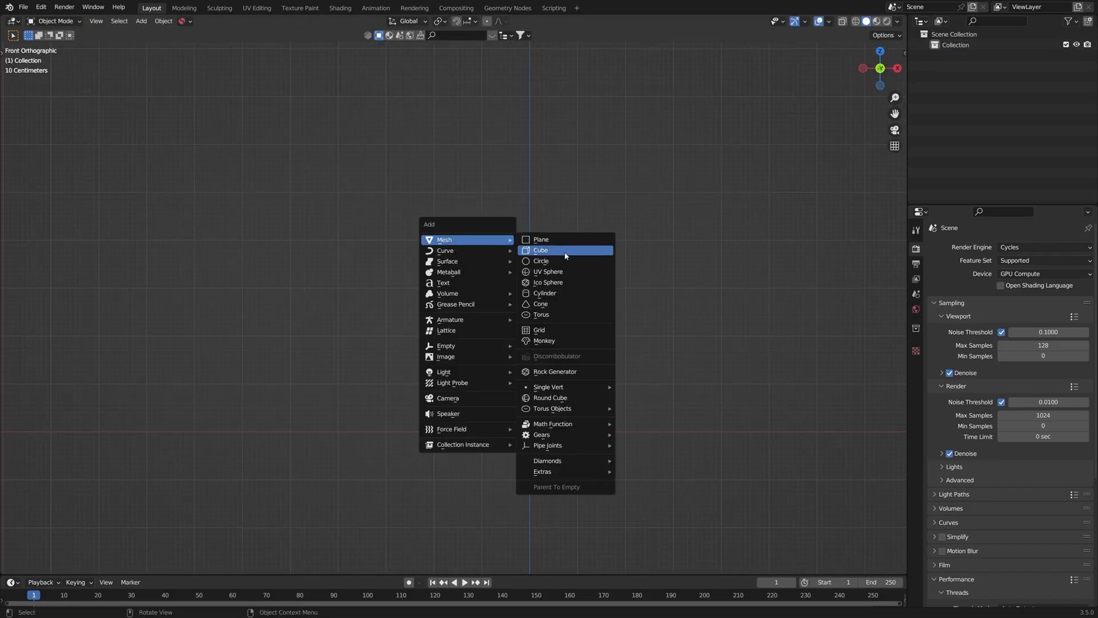
{"action": "left_click", "coordinate": [550, 248]}
{"action": "key", "text": "g"}
{"action": "key", "text": "z"}
{"action": "left_click", "coordinate": [491, 232]}
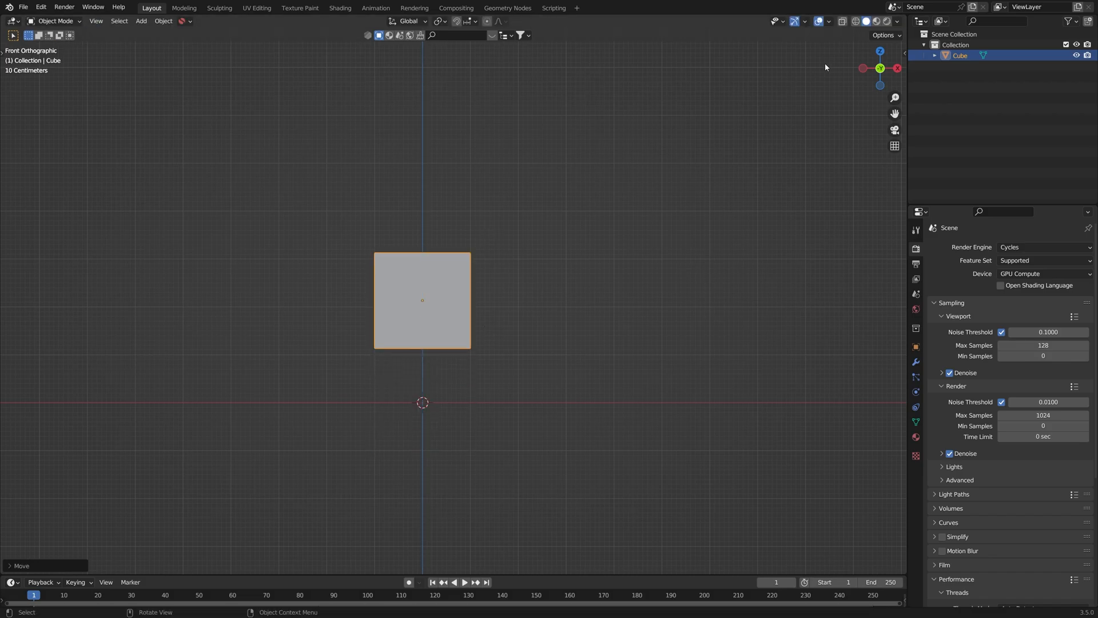
- Switch the viewport to Rendered shading and add a point light raised along Z above the cube
{"action": "left_click", "coordinate": [888, 22]}
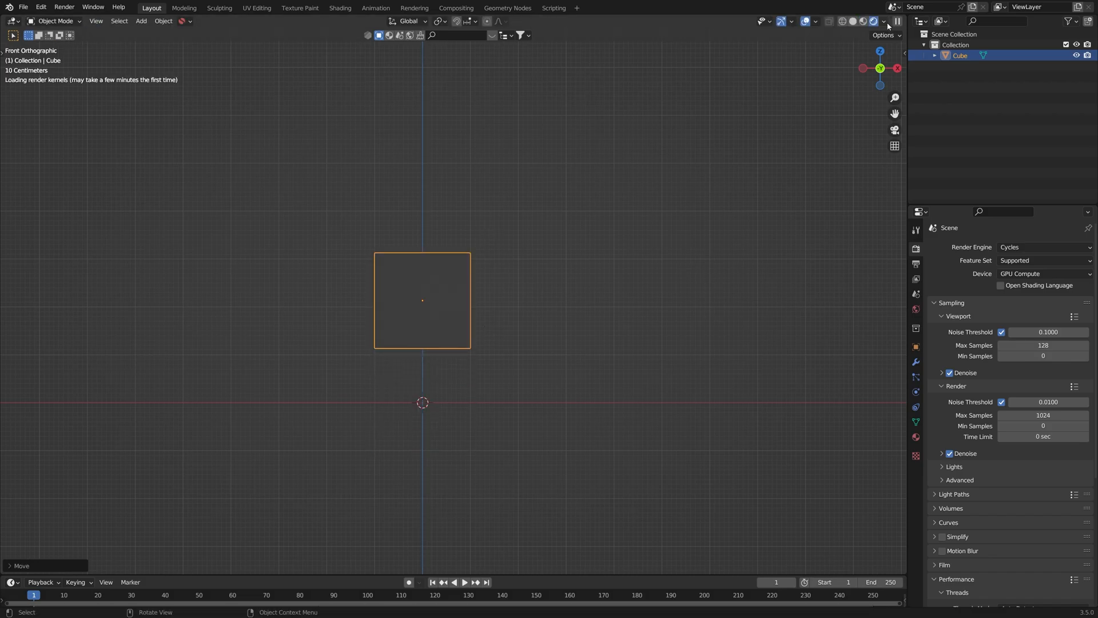
{"action": "left_click", "coordinate": [585, 238]}
{"action": "middle_click_drag", "start_coordinate": [585, 238], "coordinate": [496, 269]}
{"action": "key", "text": "shift+a"}
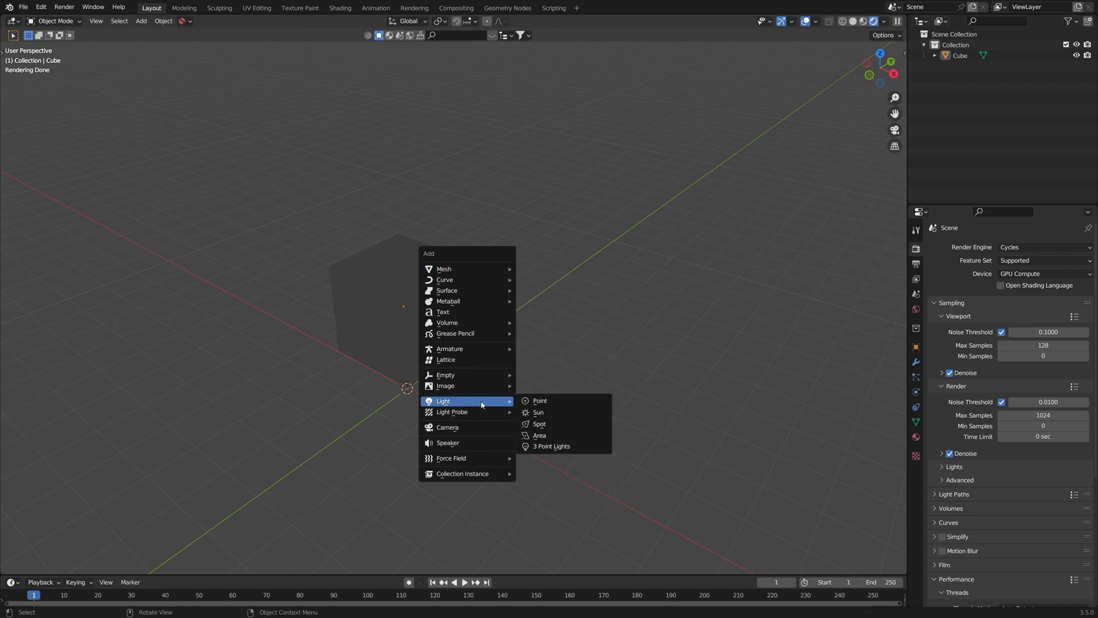
{"action": "left_click", "coordinate": [558, 401]}
{"action": "key", "text": "g"}
{"action": "key", "text": "z"}
{"action": "left_click", "coordinate": [480, 198]}
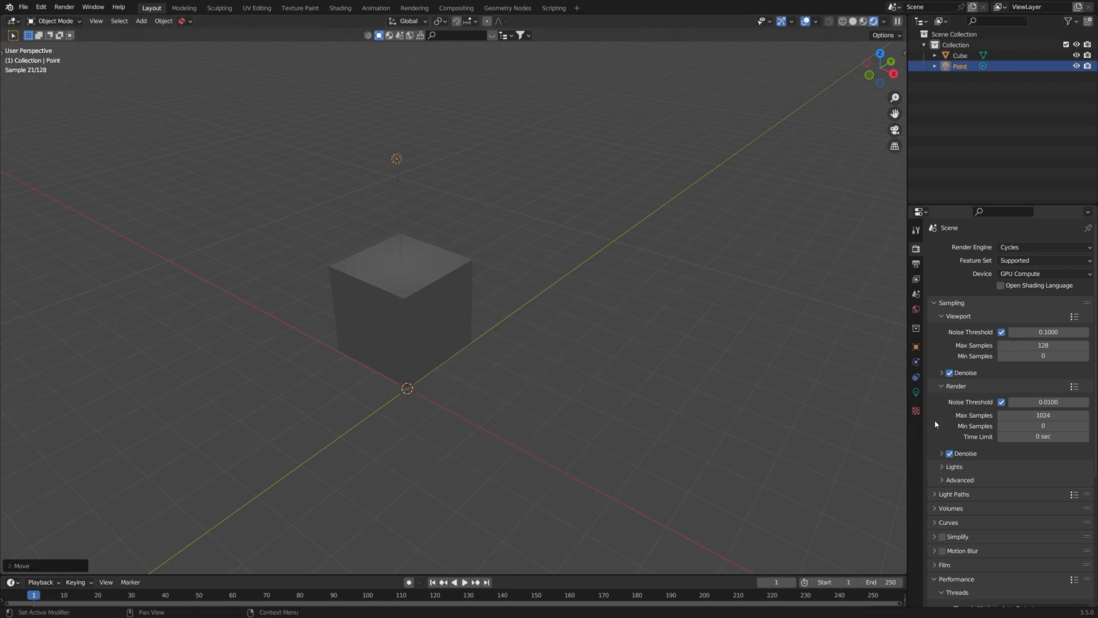
- Set the point light's power to 500 W and move the light off to the side of the cube
{"action": "left_click", "coordinate": [916, 392]}
{"action": "double_click", "coordinate": [1034, 321]}
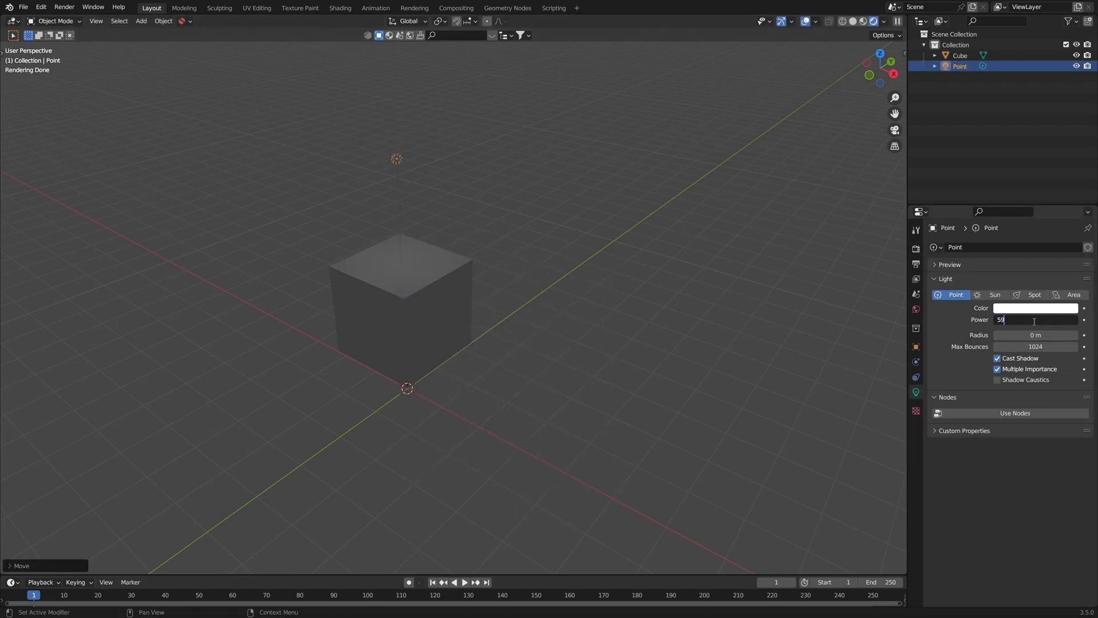
{"action": "type", "text": "500"}
{"action": "key", "text": "Return"}
{"action": "key", "text": "g"}
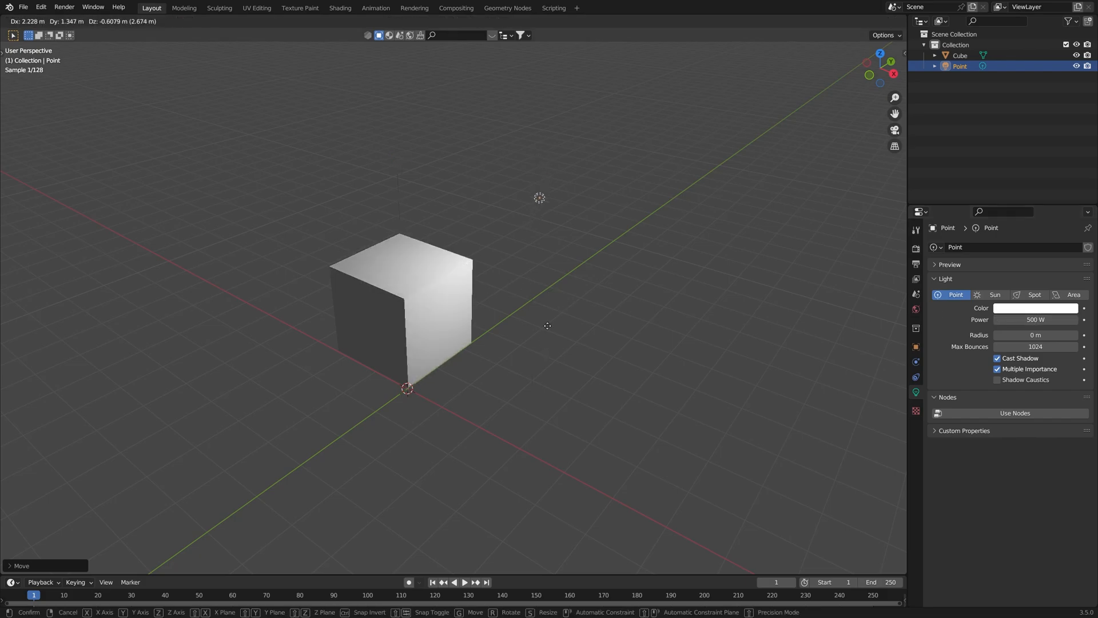
{"action": "left_click", "coordinate": [544, 415]}
{"action": "left_click", "coordinate": [544, 415]}
{"action": "middle_click_drag", "start_coordinate": [544, 415], "coordinate": [565, 347]}
- Make a linked duplicate of the cube and place it higher up beside the original
{"action": "left_click", "coordinate": [519, 317]}
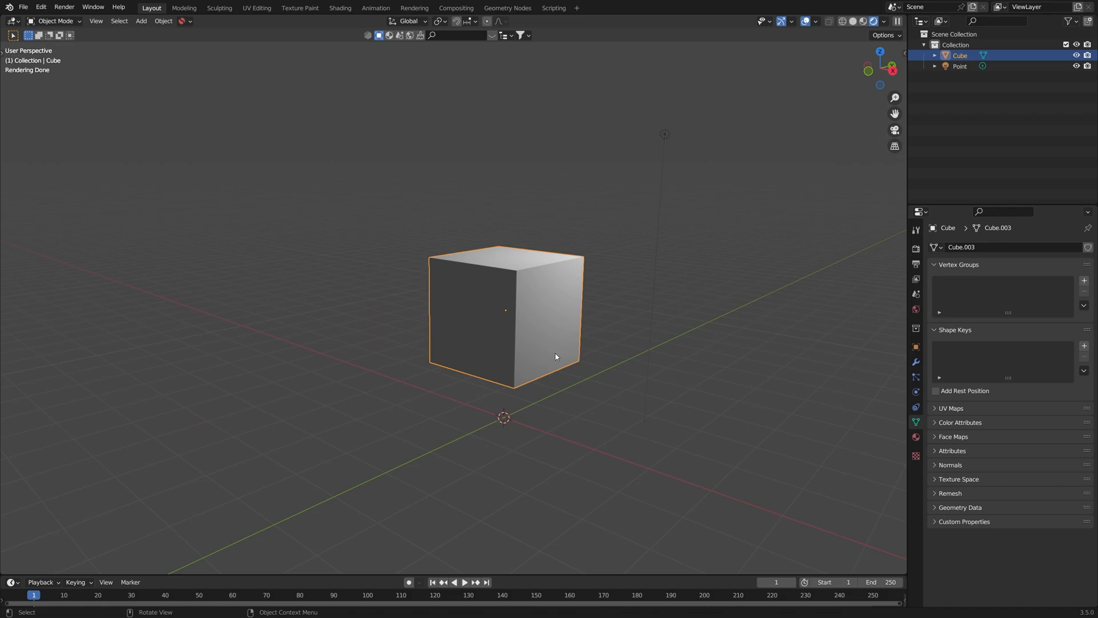
{"action": "key", "text": "alt+d"}
{"action": "left_click", "coordinate": [445, 243]}
{"action": "middle_click_drag", "start_coordinate": [446, 243], "coordinate": [478, 339]}
- Give the original cube a new material named Red with a saturated red base color
{"action": "left_click", "coordinate": [479, 340]}
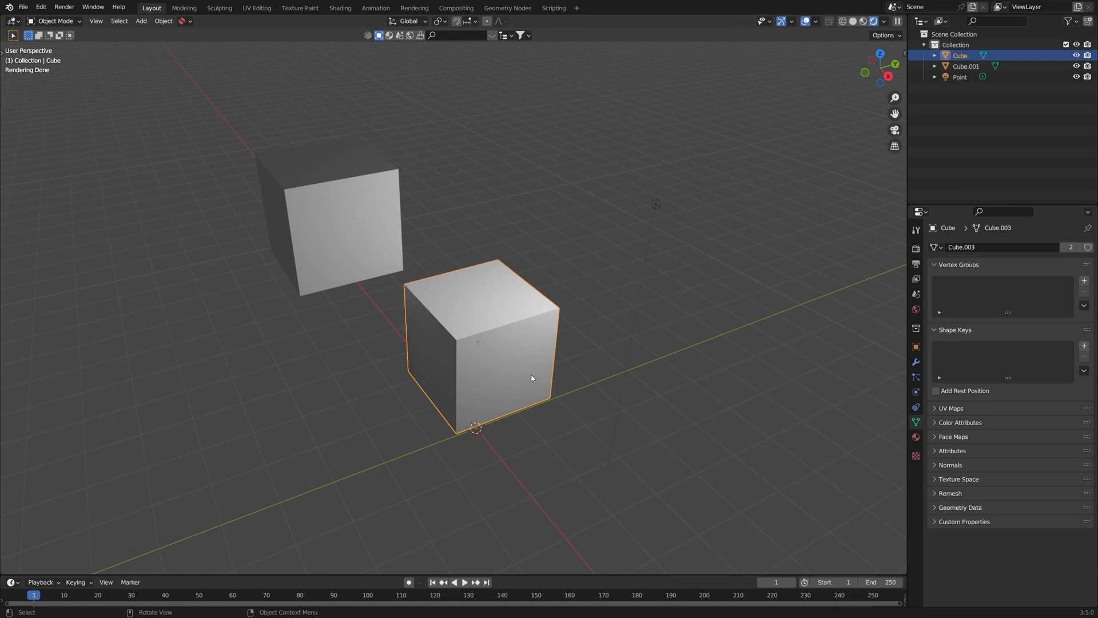
{"action": "left_click", "coordinate": [915, 438]}
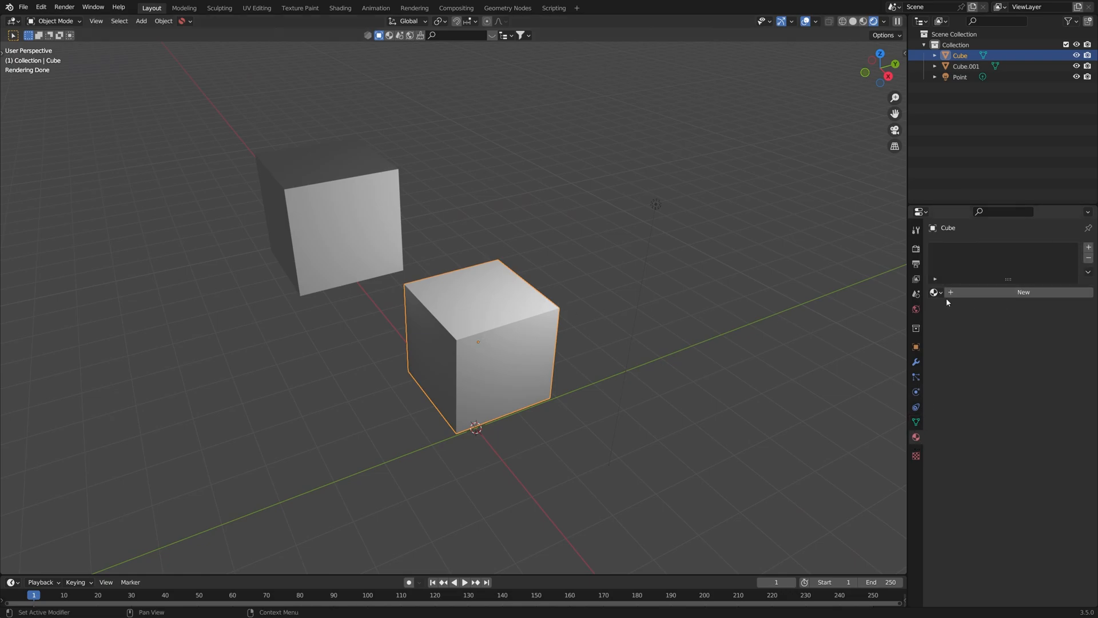
{"action": "left_click", "coordinate": [943, 297]}
{"action": "left_click", "coordinate": [1023, 293]}
{"action": "double_click", "coordinate": [990, 293]}
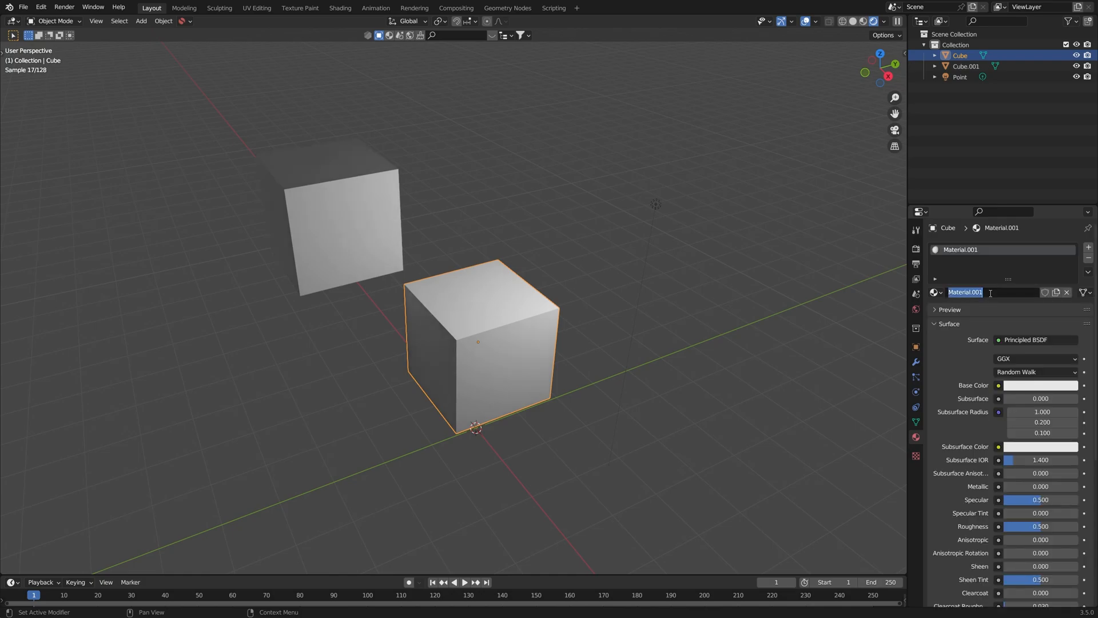
{"action": "type", "text": "Red"}
{"action": "key", "text": "Return"}
{"action": "left_click", "coordinate": [1019, 385]}
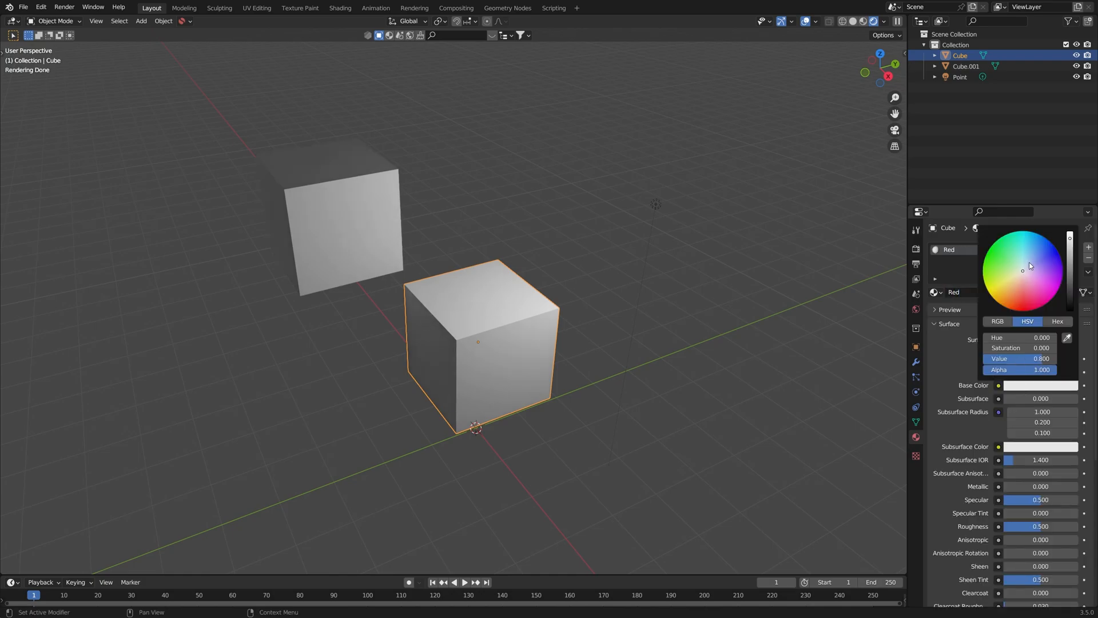
{"action": "left_click_drag", "start_coordinate": [1024, 277], "coordinate": [1023, 306]}
- Select each cube in turn and examine the material on both from the front and in perspective
{"action": "left_click", "coordinate": [340, 215]}
{"action": "left_click", "coordinate": [466, 293]}
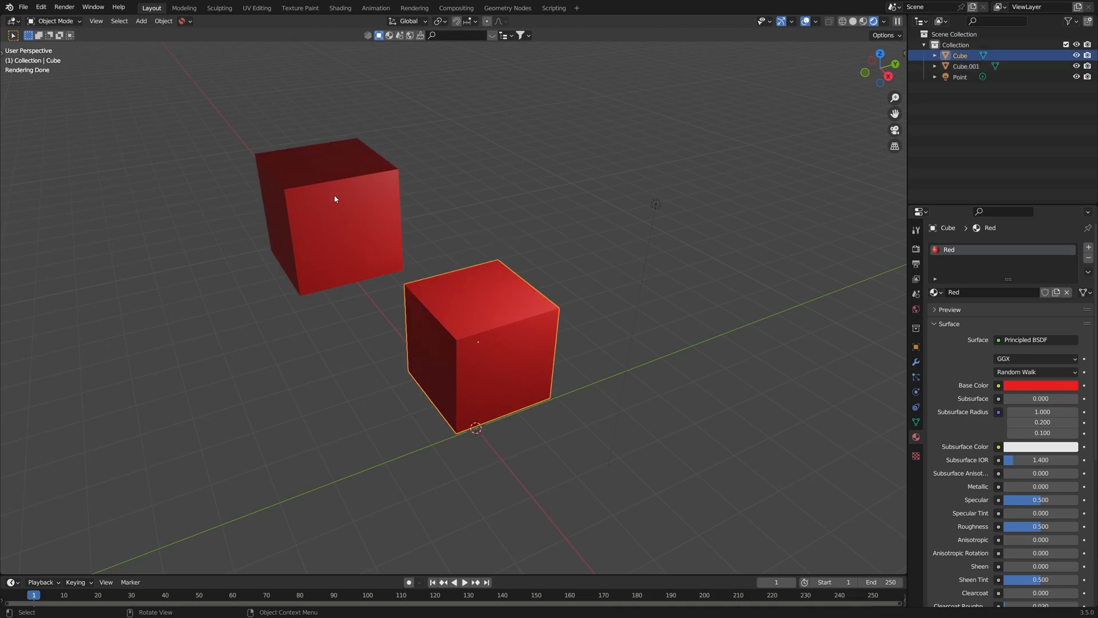
{"action": "left_click", "coordinate": [334, 197]}
{"action": "left_click", "coordinate": [482, 322]}
{"action": "left_click", "coordinate": [377, 215]}
{"action": "key", "text": "KP_1"}
{"action": "left_click", "coordinate": [507, 255]}
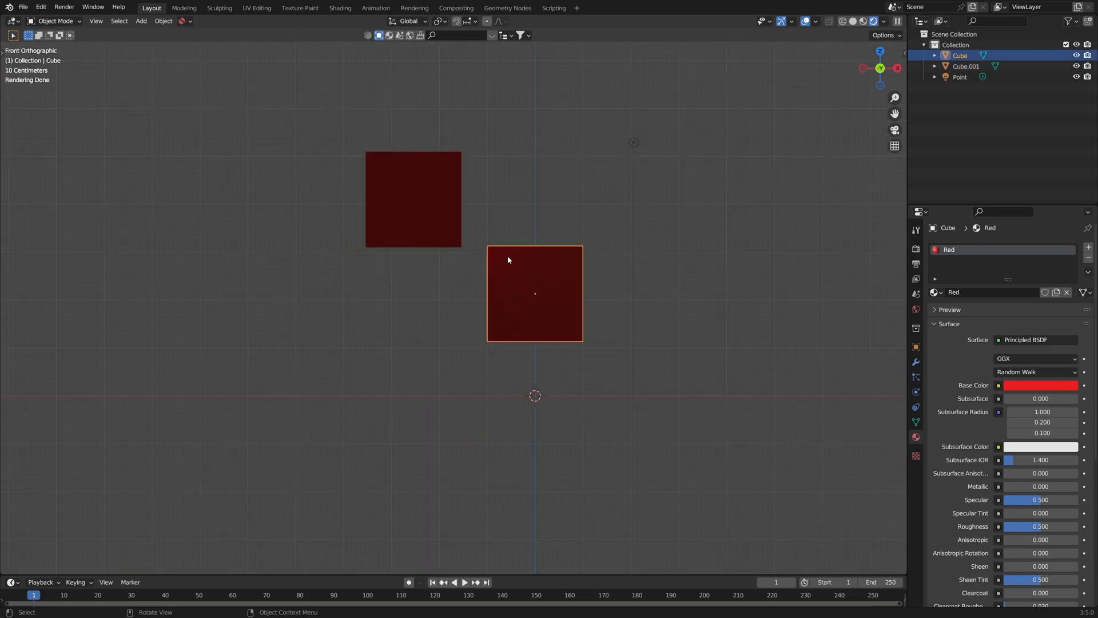
{"action": "middle_click_drag", "start_coordinate": [581, 254], "coordinate": [512, 308]}
{"action": "left_click", "coordinate": [346, 239]}
{"action": "middle_click_drag", "start_coordinate": [564, 271], "coordinate": [434, 245], "text": "shift"}
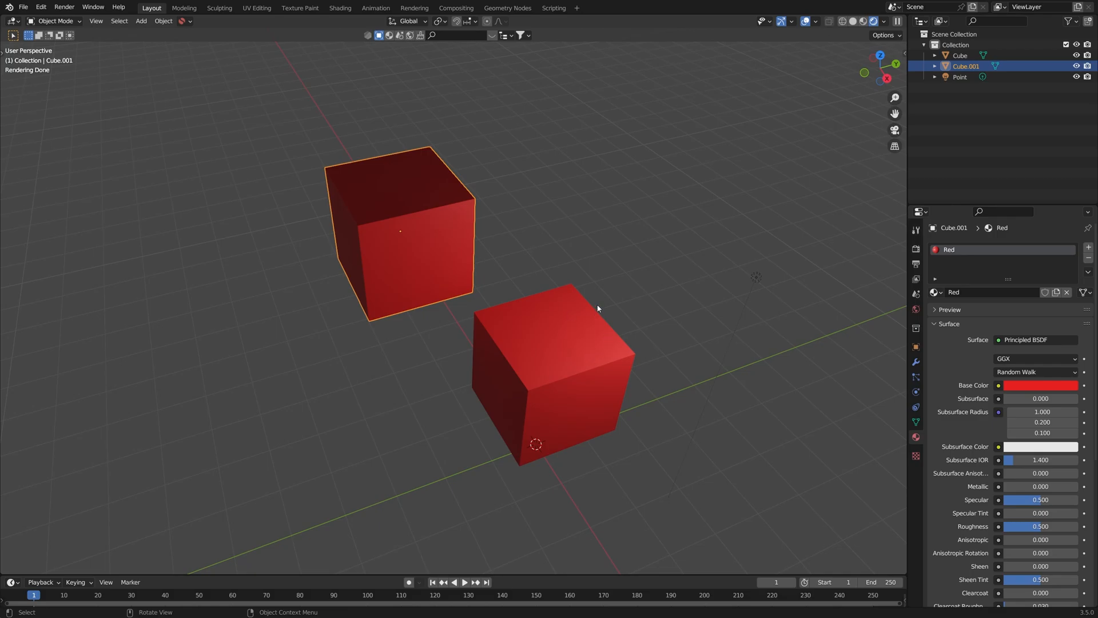
{"action": "middle_click_drag", "start_coordinate": [572, 240], "coordinate": [604, 224]}
{"action": "key", "text": "alt+a"}
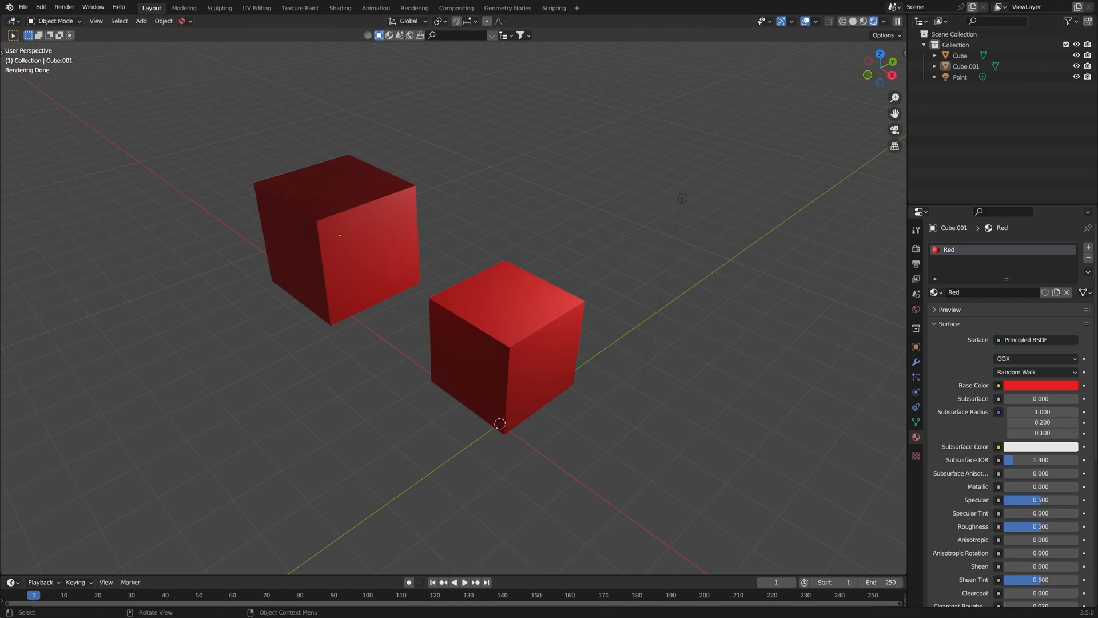
- Try moving a top corner vertex of the original red cube along Z in Edit Mode and cancel it
{"action": "left_click", "coordinate": [503, 326]}
{"action": "key", "text": "Tab"}
{"action": "left_click", "coordinate": [585, 299]}
{"action": "key", "text": "g"}
{"action": "key", "text": "z"}
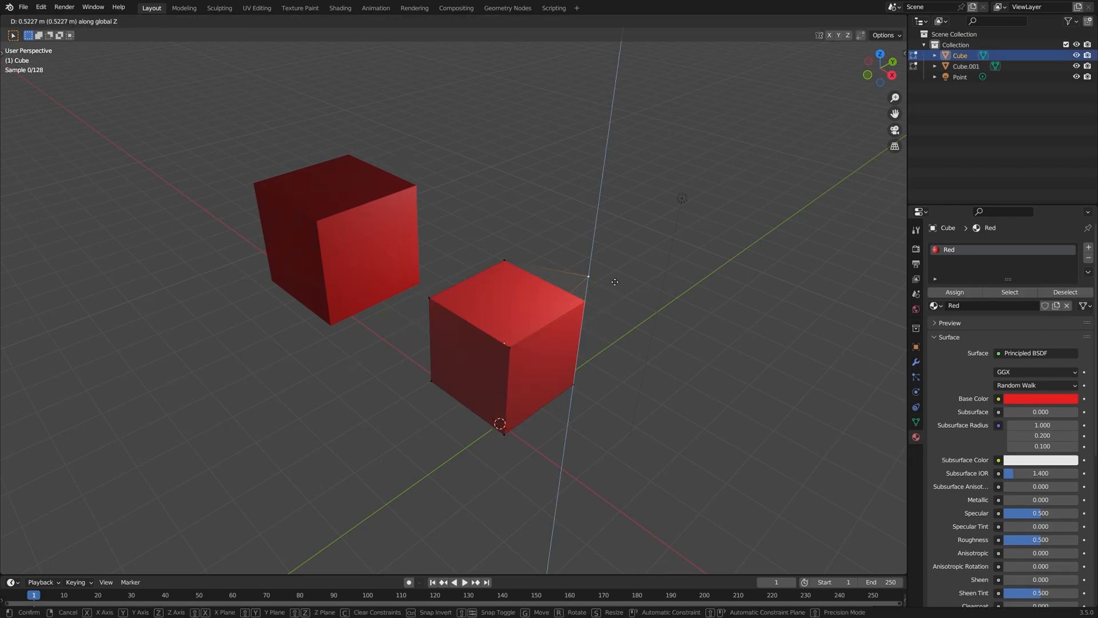
{"action": "right_click", "coordinate": [568, 309]}
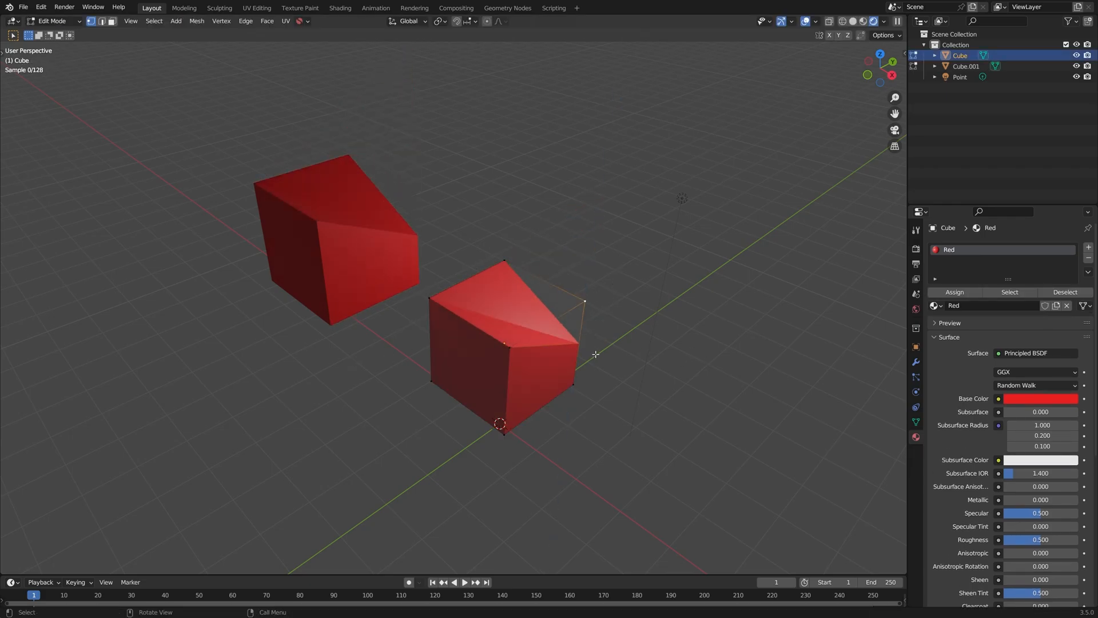
- View the cubes from another side, try moving the selected vertex along Z again, and cancel it
{"action": "middle_click_drag", "start_coordinate": [568, 300], "coordinate": [648, 351], "text": "shift"}
{"action": "middle_click_drag", "start_coordinate": [496, 358], "coordinate": [508, 331]}
{"action": "key", "text": "g"}
{"action": "key", "text": "z"}
{"action": "right_click", "coordinate": [504, 262]}
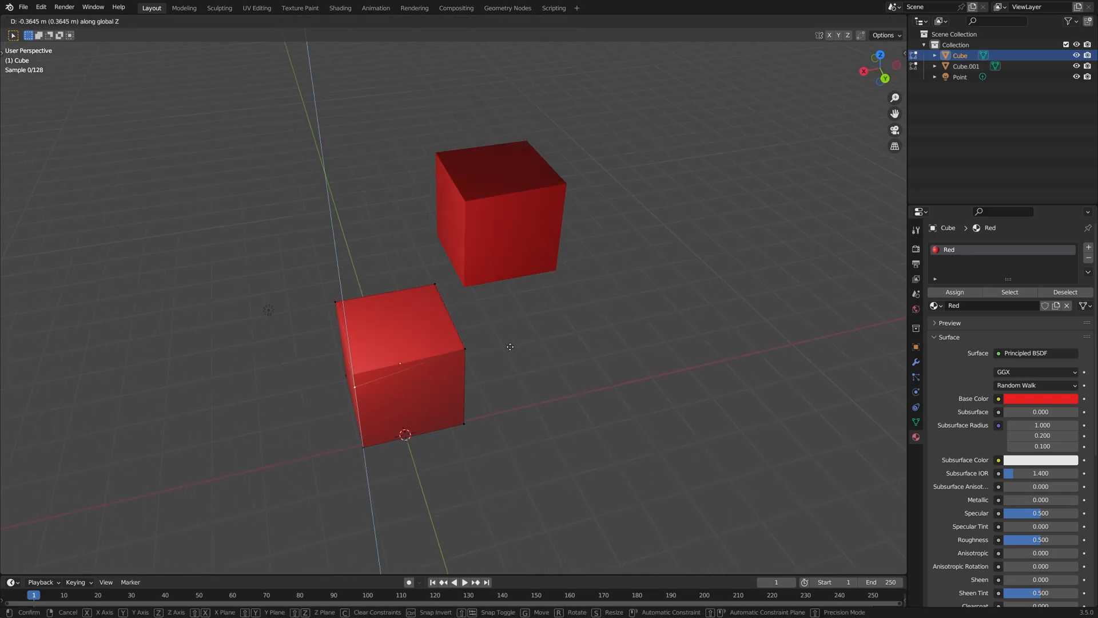
- Try raising a different top corner vertex along Z, undo the move, and return to Object Mode
{"action": "left_click", "coordinate": [476, 349]}
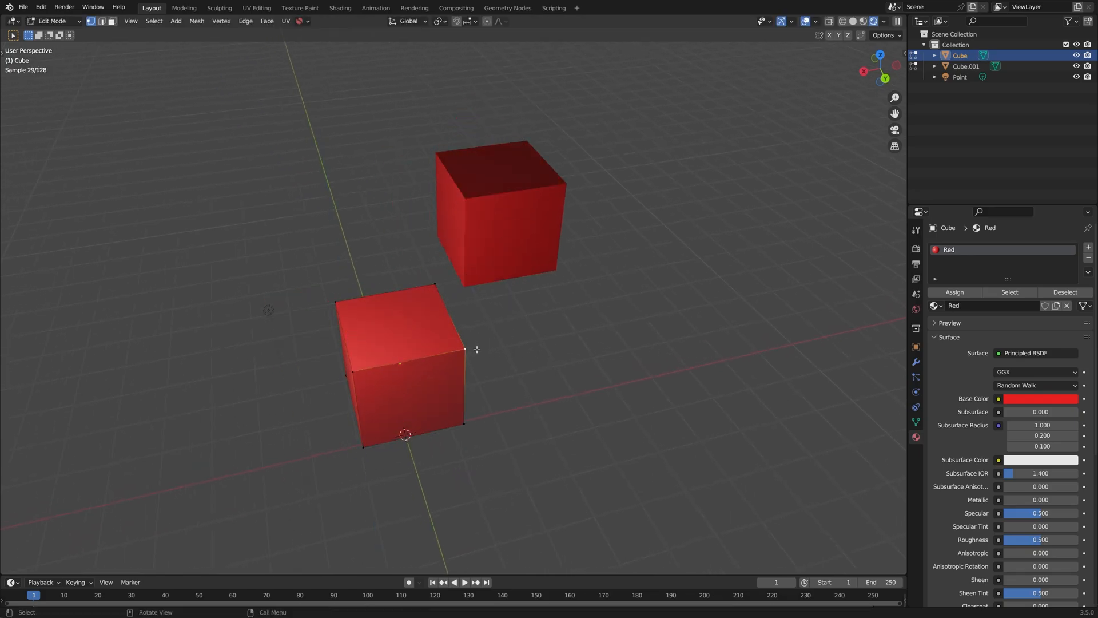
{"action": "key", "text": "g"}
{"action": "key", "text": "z"}
{"action": "left_click", "coordinate": [472, 263]}
{"action": "key", "text": "ctrl+z"}
{"action": "middle_click_drag", "start_coordinate": [382, 356], "coordinate": [508, 359]}
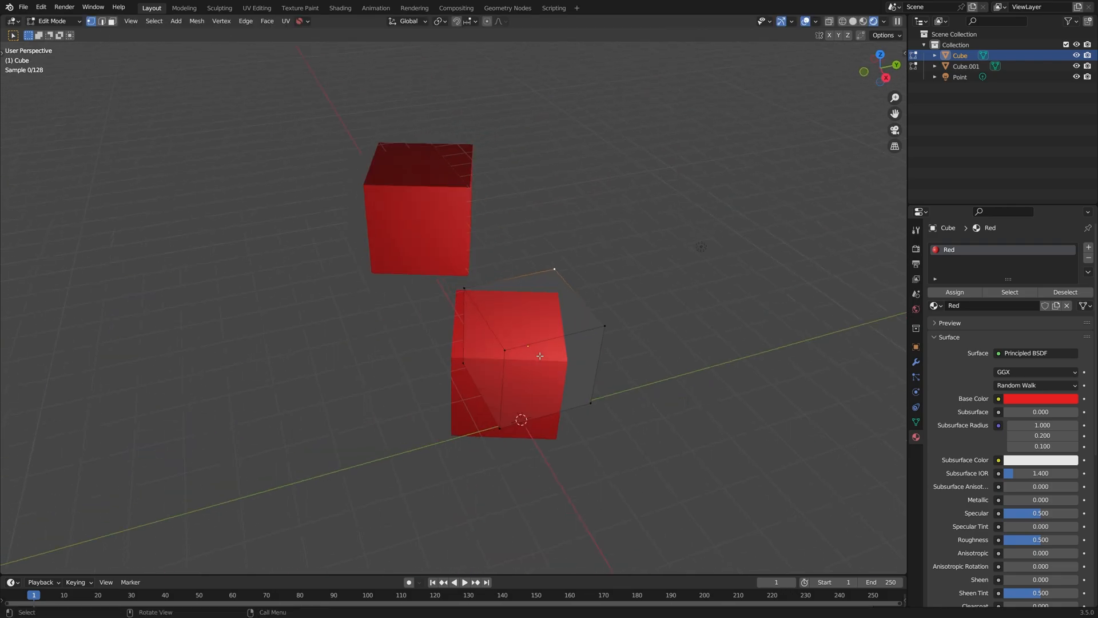
{"action": "key", "text": "Tab"}
{"action": "middle_click_drag", "start_coordinate": [453, 382], "coordinate": [444, 441], "text": "shift"}
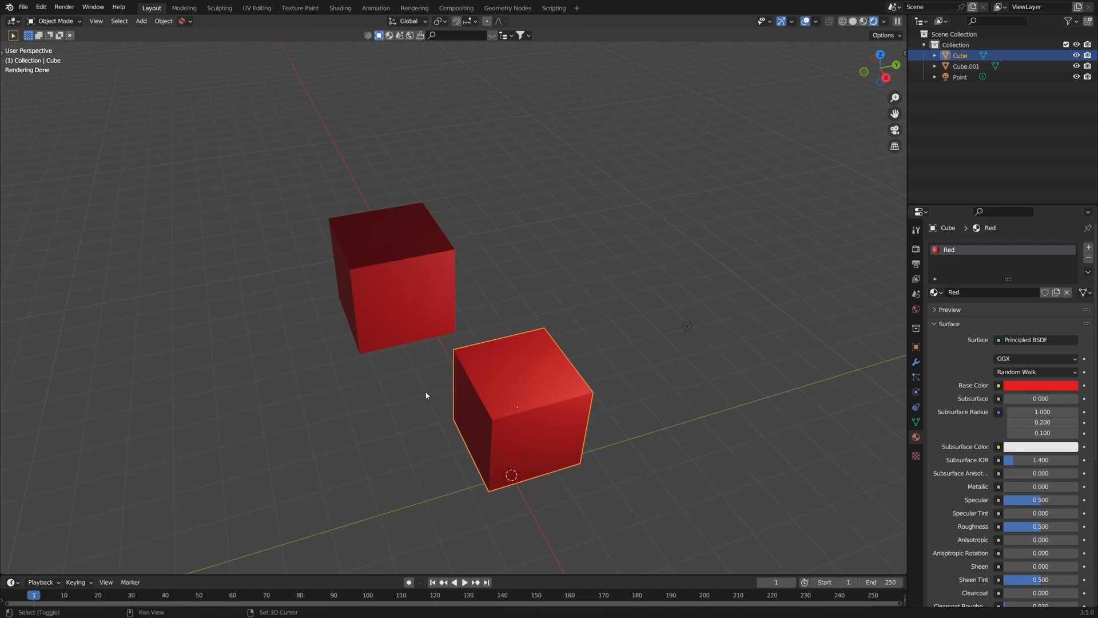
{"action": "middle_click_drag", "start_coordinate": [423, 396], "coordinate": [227, 358], "text": "shift"}
{"action": "left_click", "coordinate": [470, 385]}
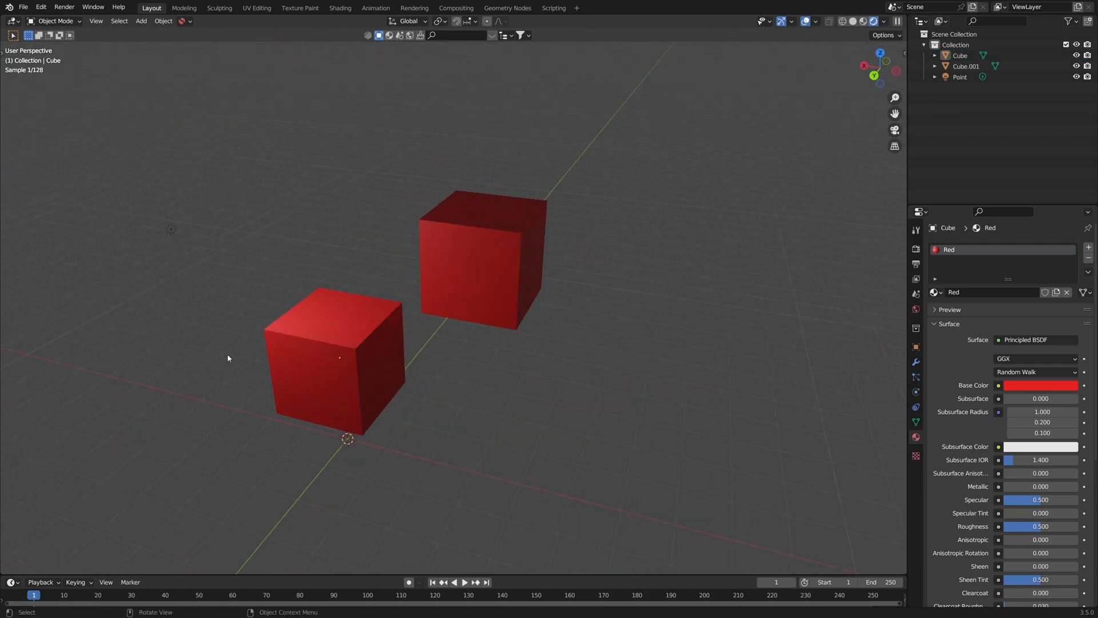
{"action": "middle_click_drag", "start_coordinate": [370, 373], "coordinate": [461, 377]}
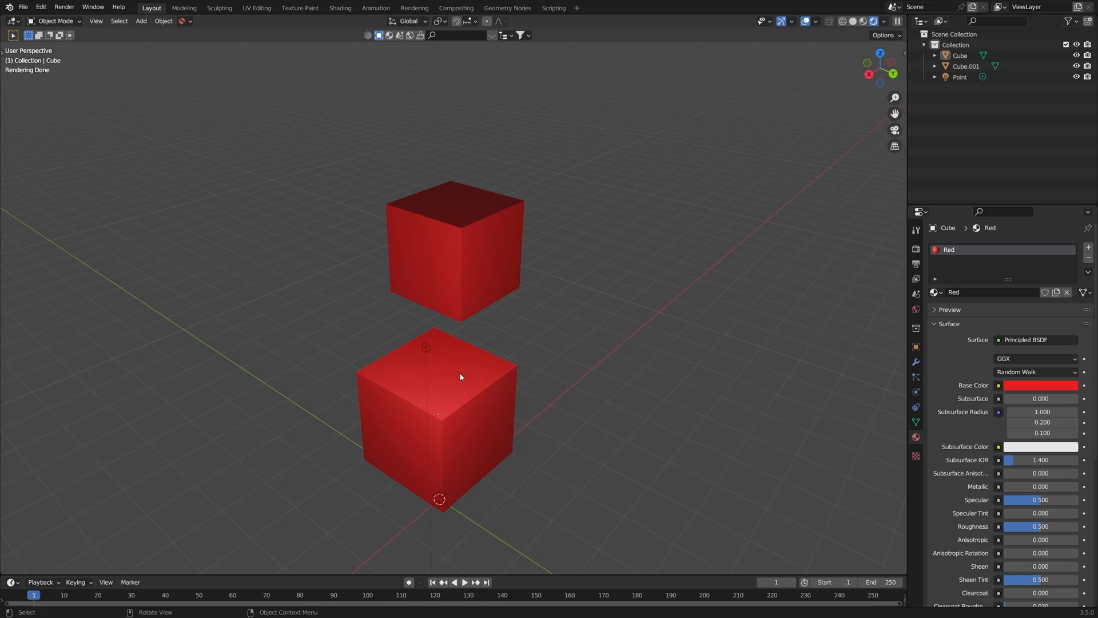